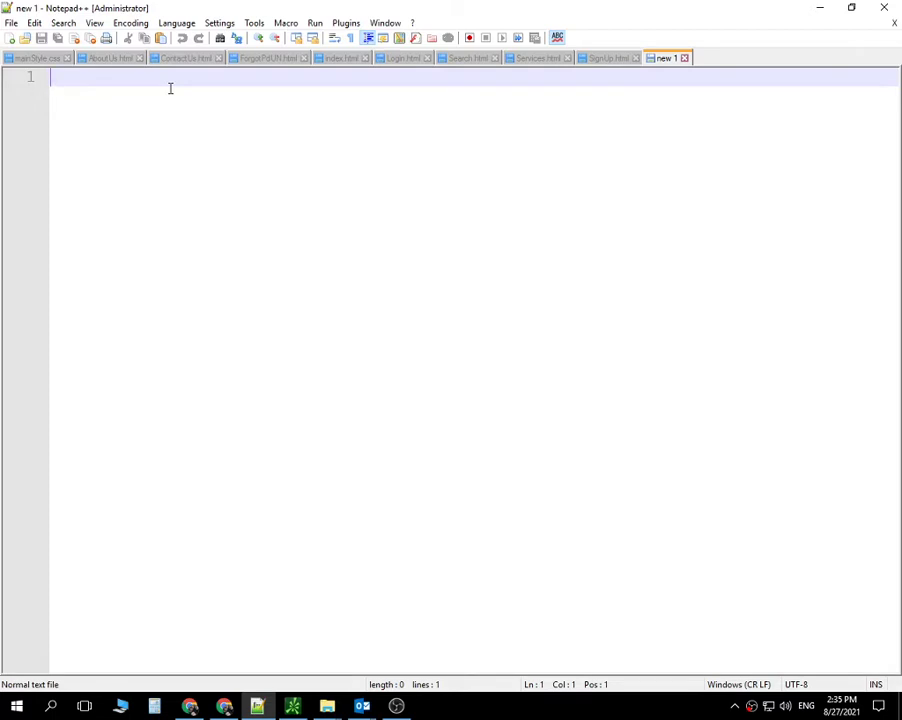
Step: Start the new file with an empty <> tag and set it up for saving to the Desktop as a PHP Hypertext Preprocessor file
text(<>)
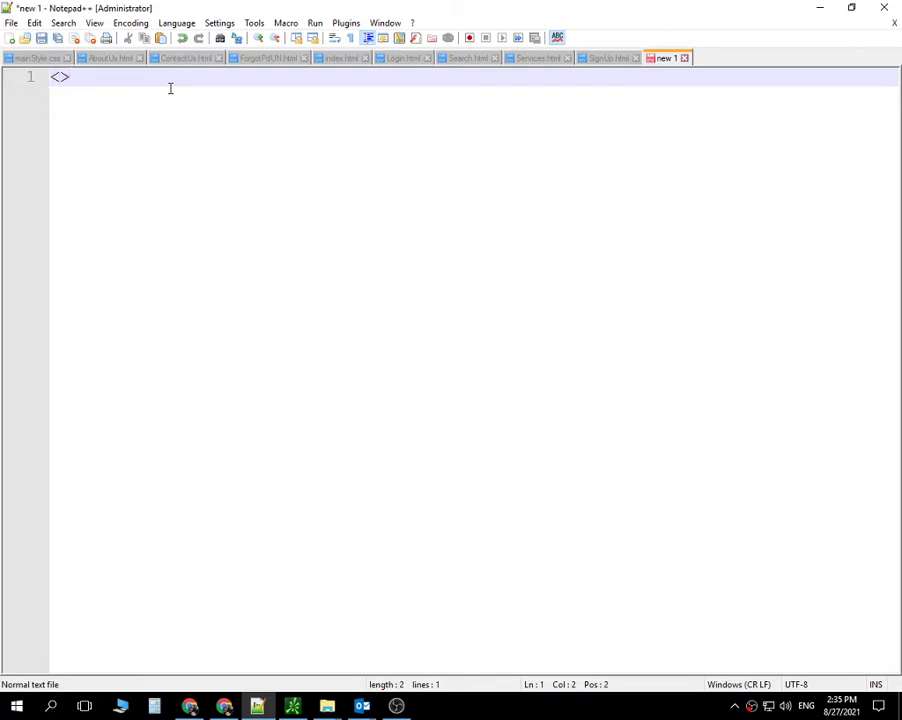
click(11, 22)
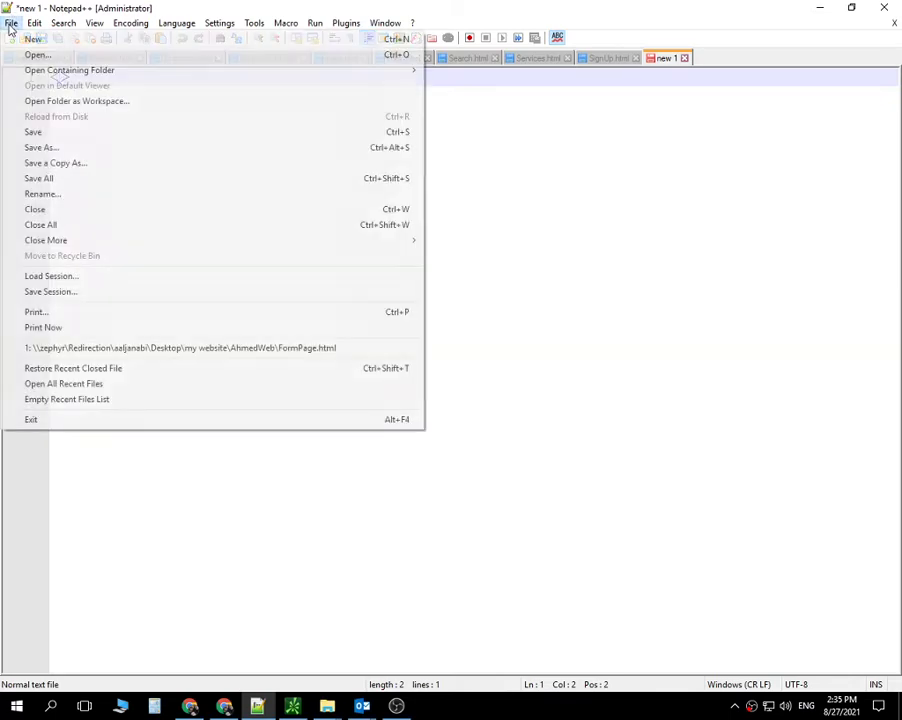
click(55, 147)
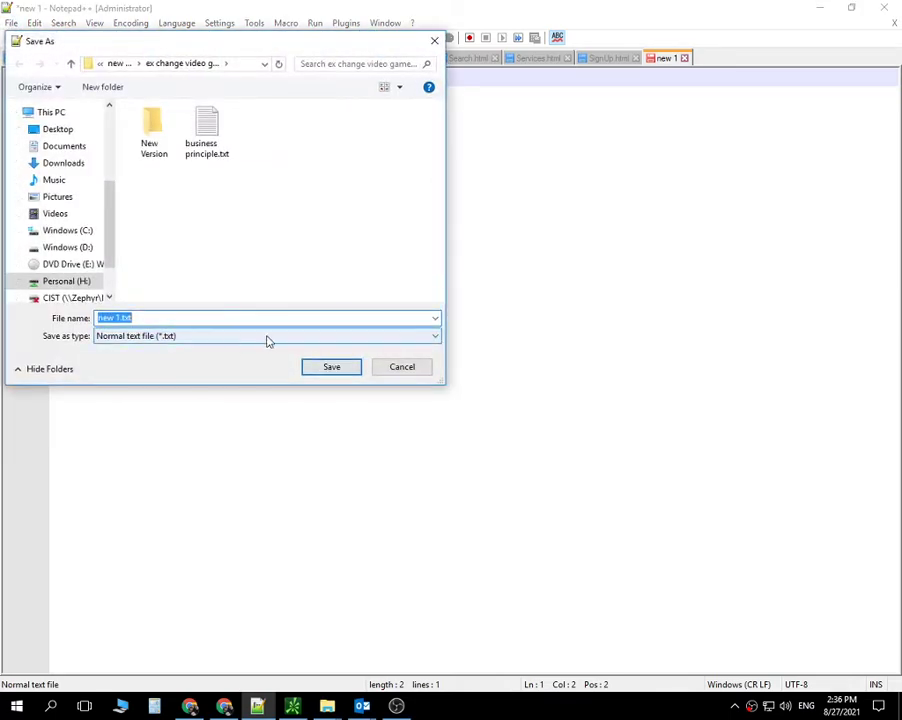
click(56, 131)
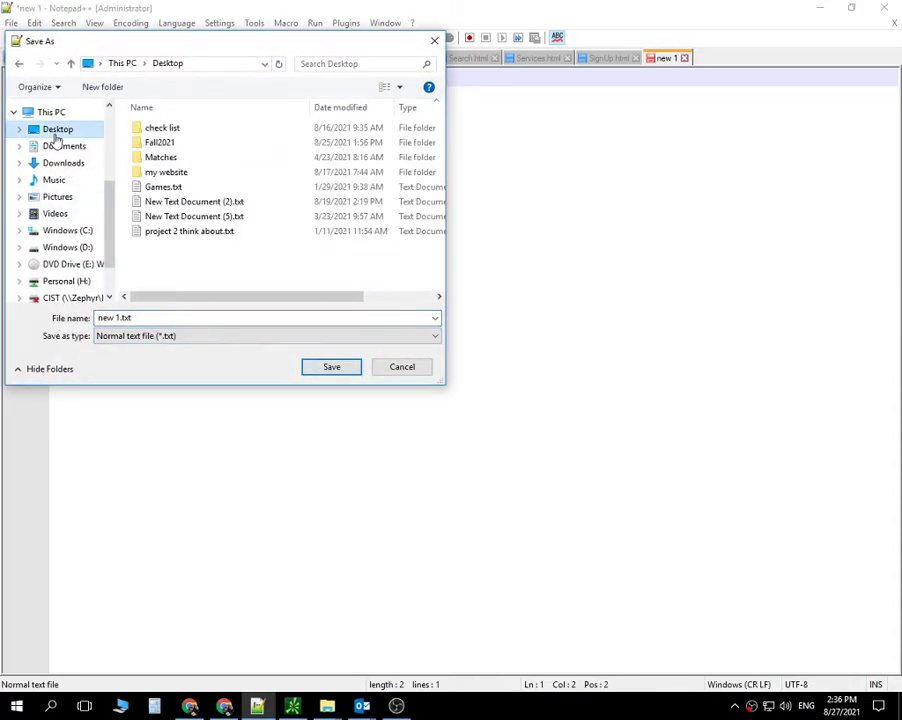
click(178, 336)
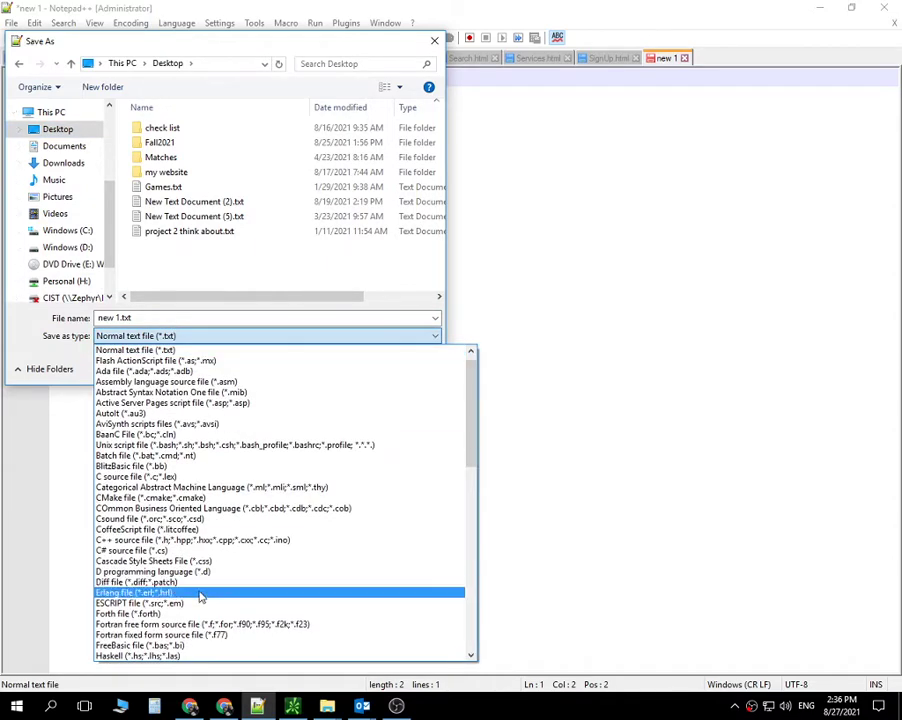
scroll(200, 596, down, 1)
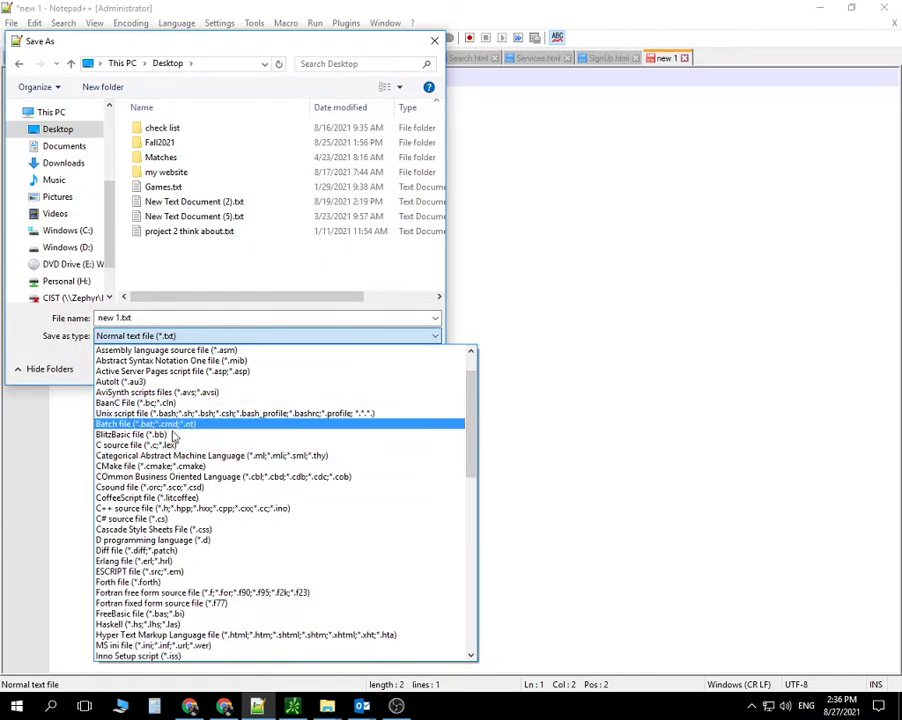
scroll(170, 540, down, 6)
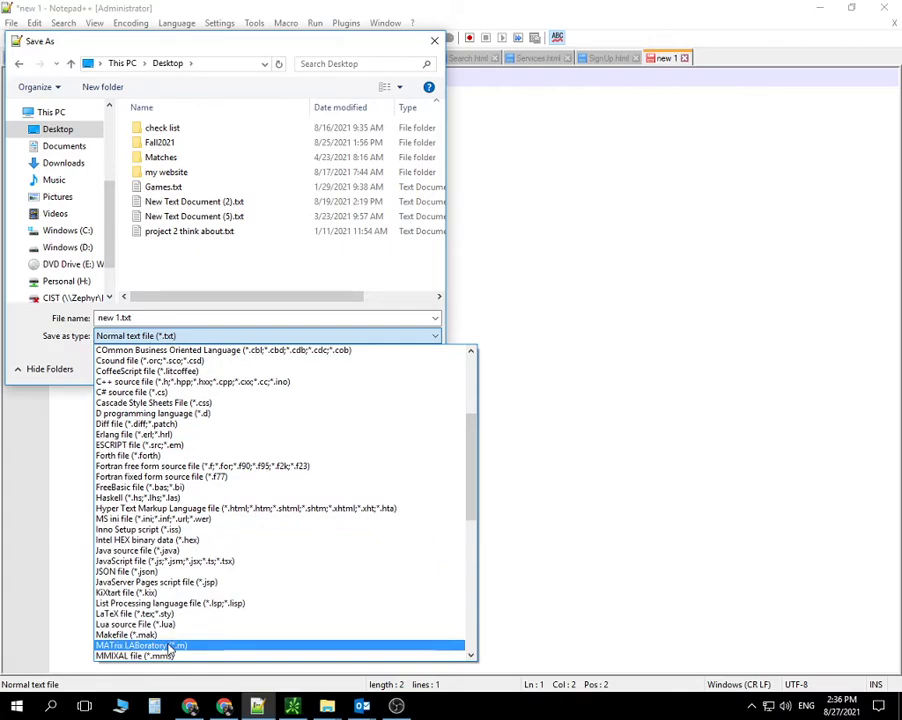
scroll(166, 658, down, 1)
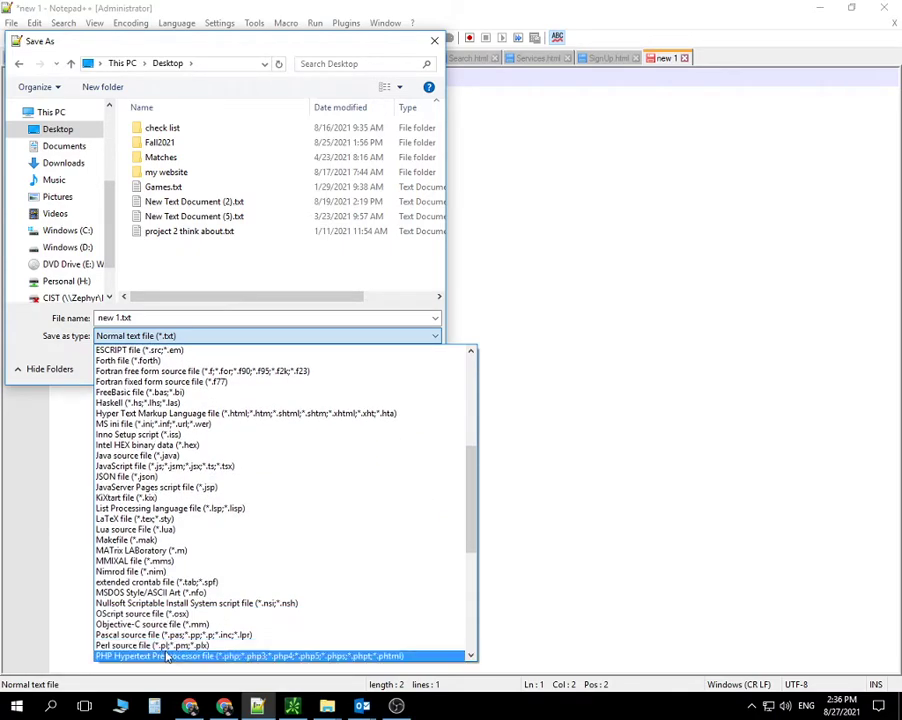
click(165, 657)
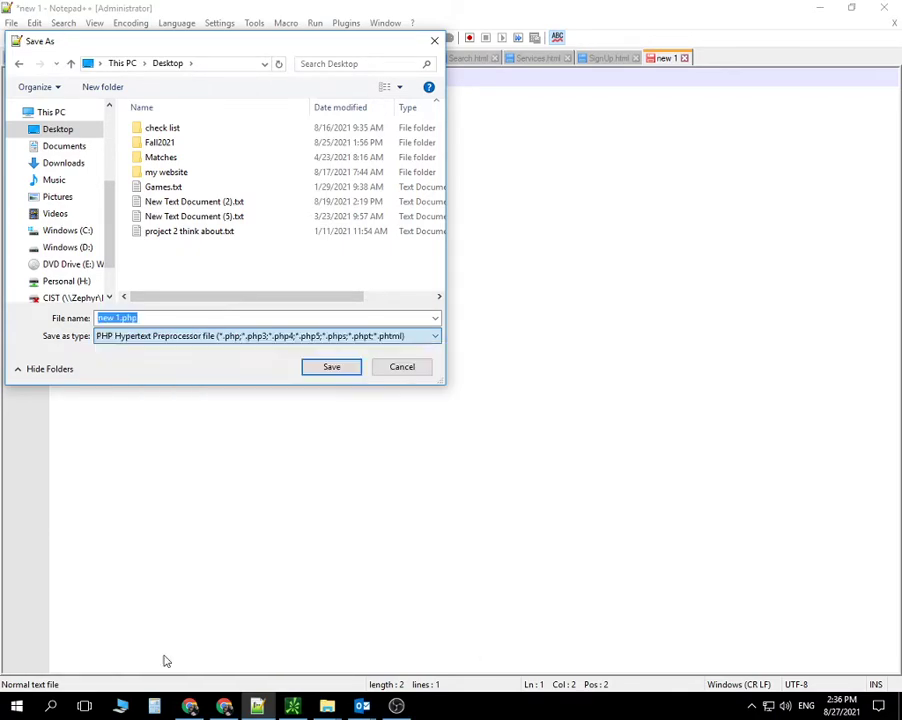
Step: Name the file index.php and save it
click(116, 317)
drag(118, 317, 70, 318)
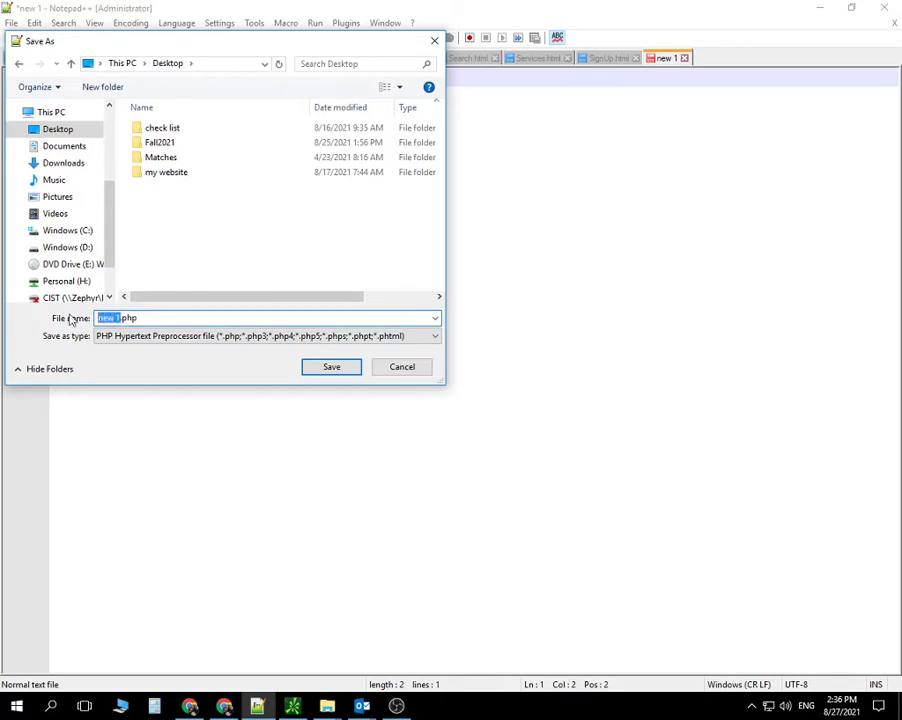
text(index)
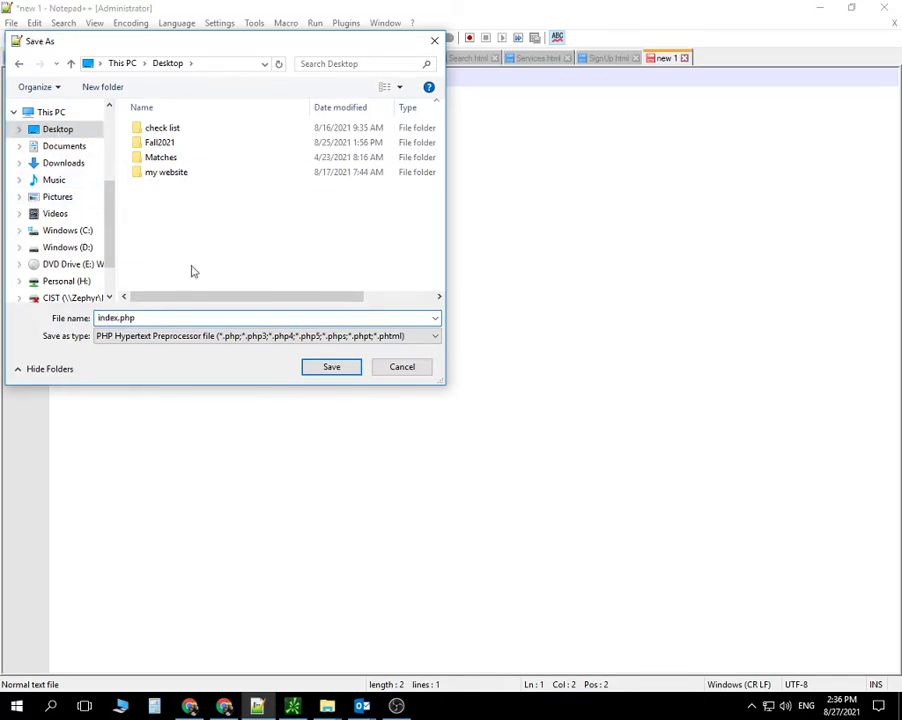
click(333, 371)
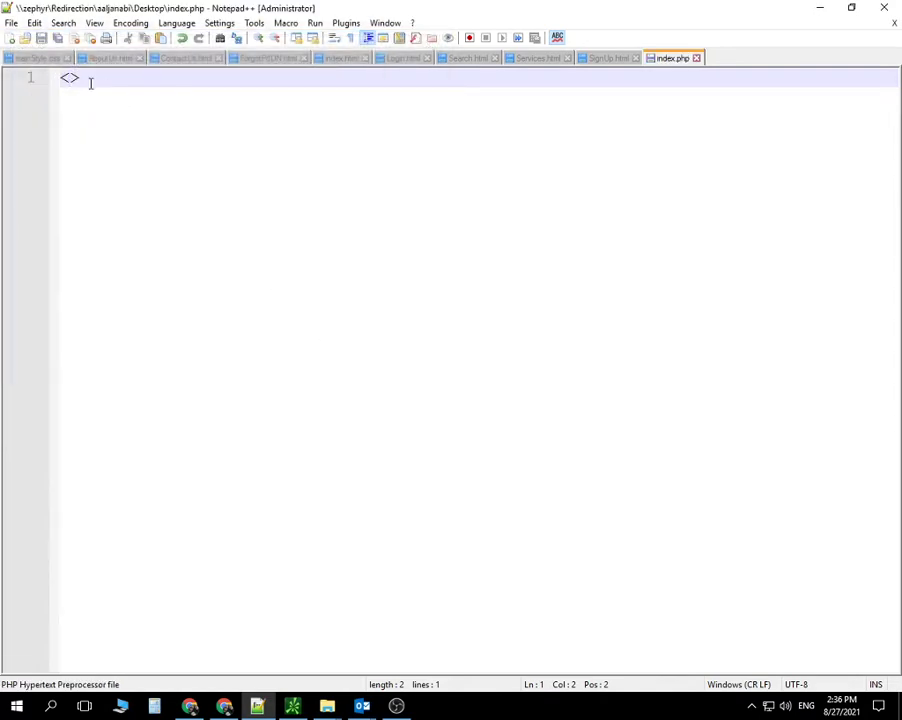
Step: Complete the empty tag on the first line as <!DOCTYPE html> and begin a new line below it
text(!DOCTY)
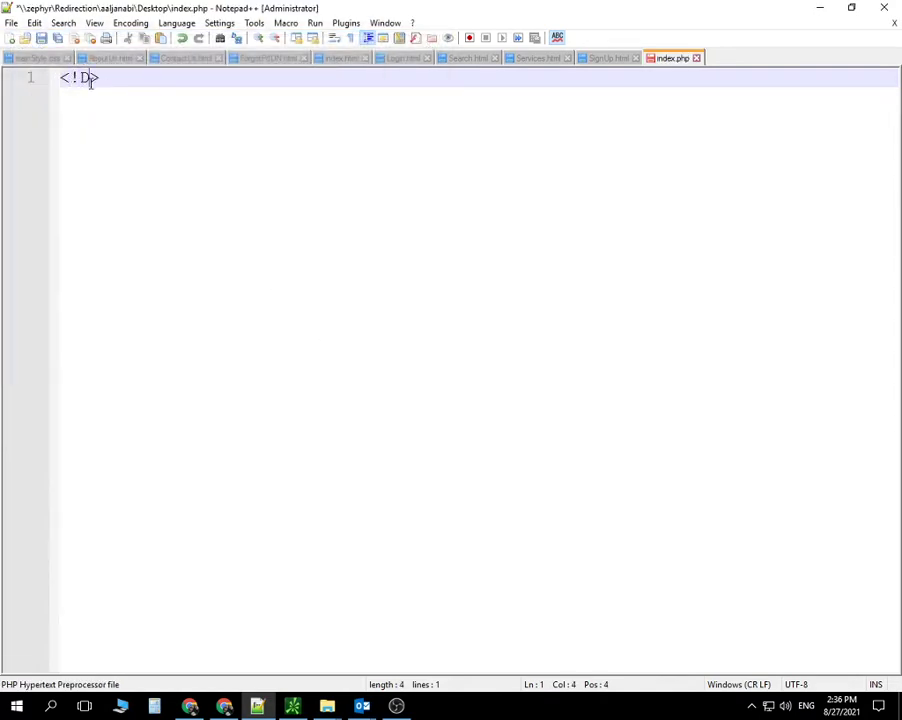
text(PE html)
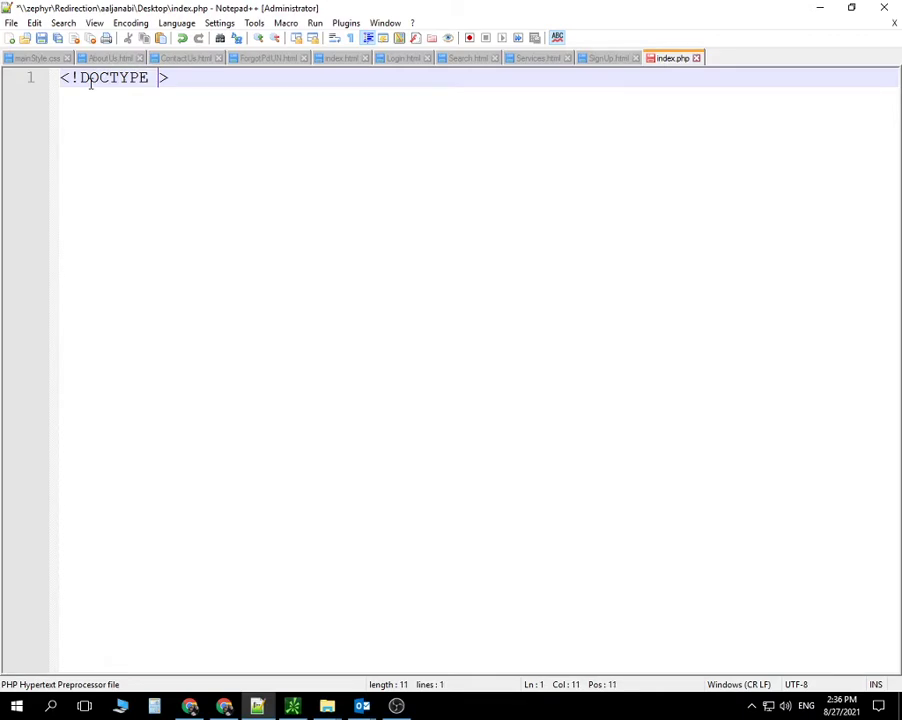
key(Right)
key(Return)
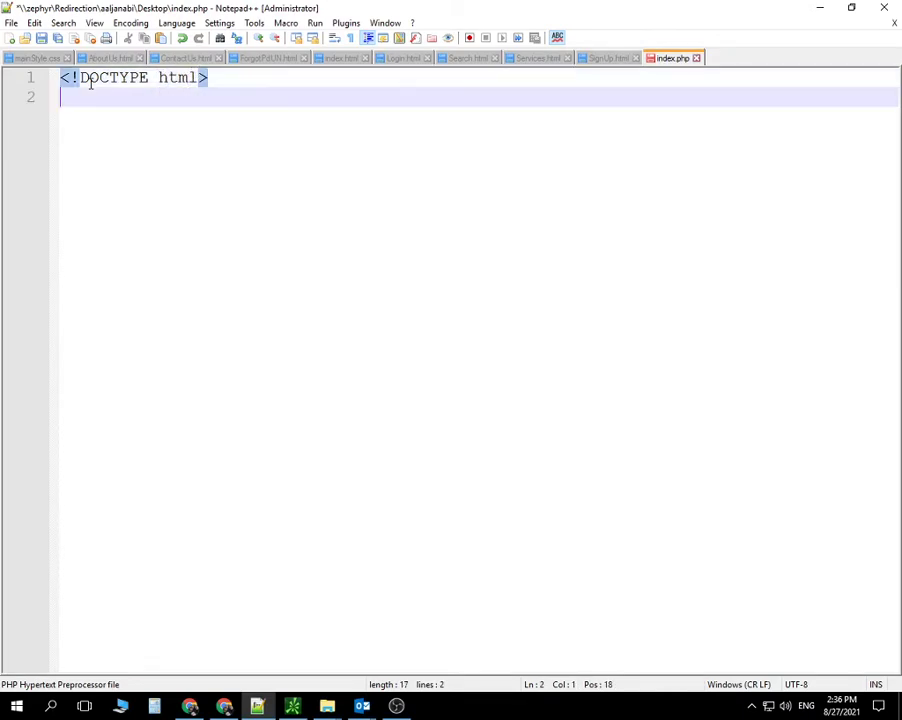
Step: Add opening <html> and closing </html> tags below the doctype, with three blank lines between them
text(<>)
key(Left)
text(html)
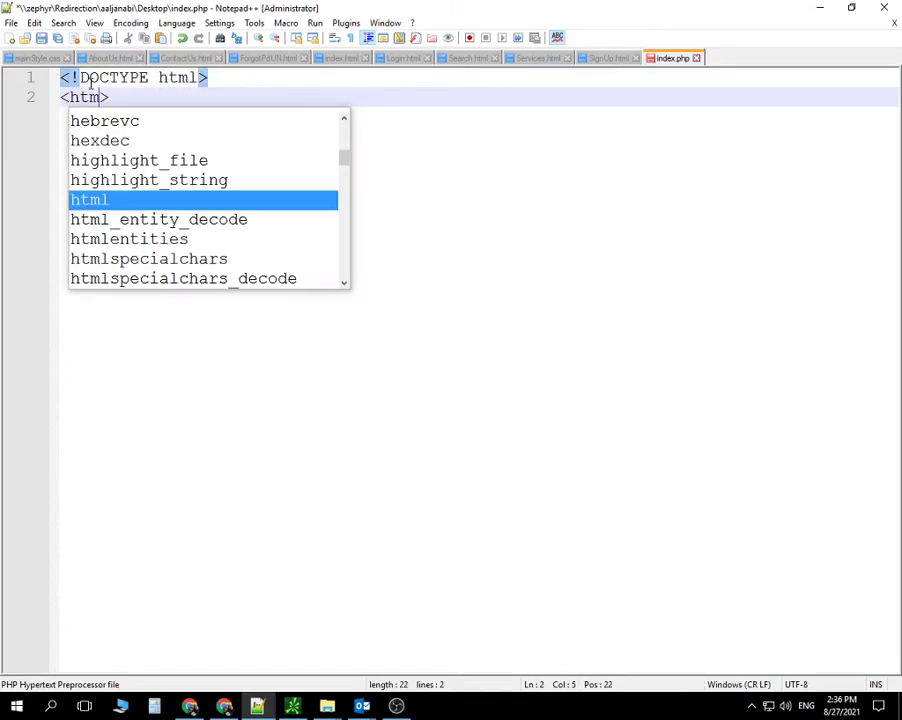
key(Right)
key(Return)
key(Return)
key(Return)
key(Return)
text(<>)
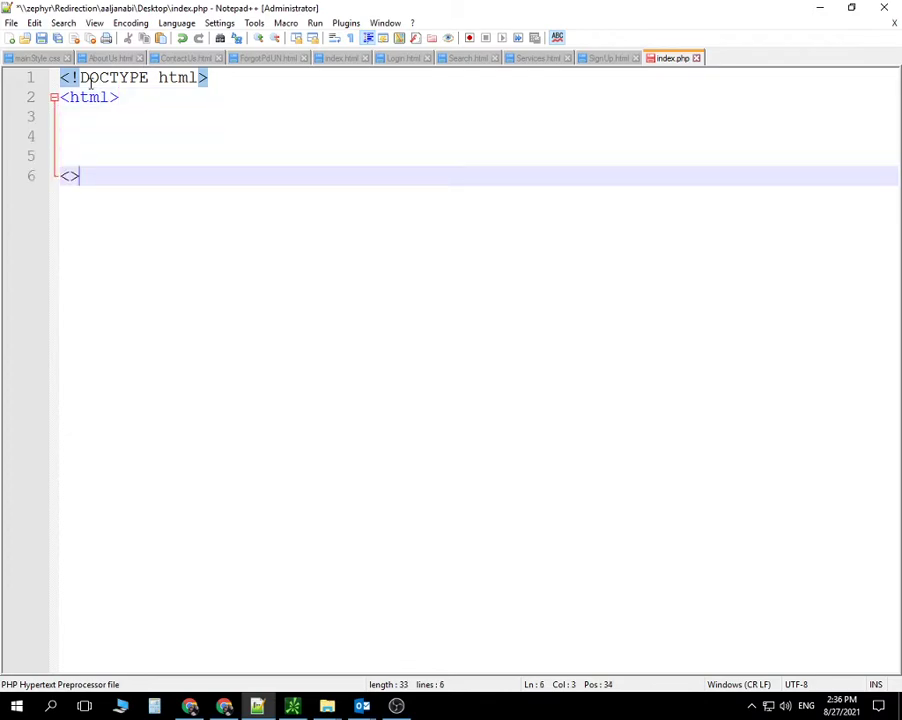
key(Left)
text(/html)
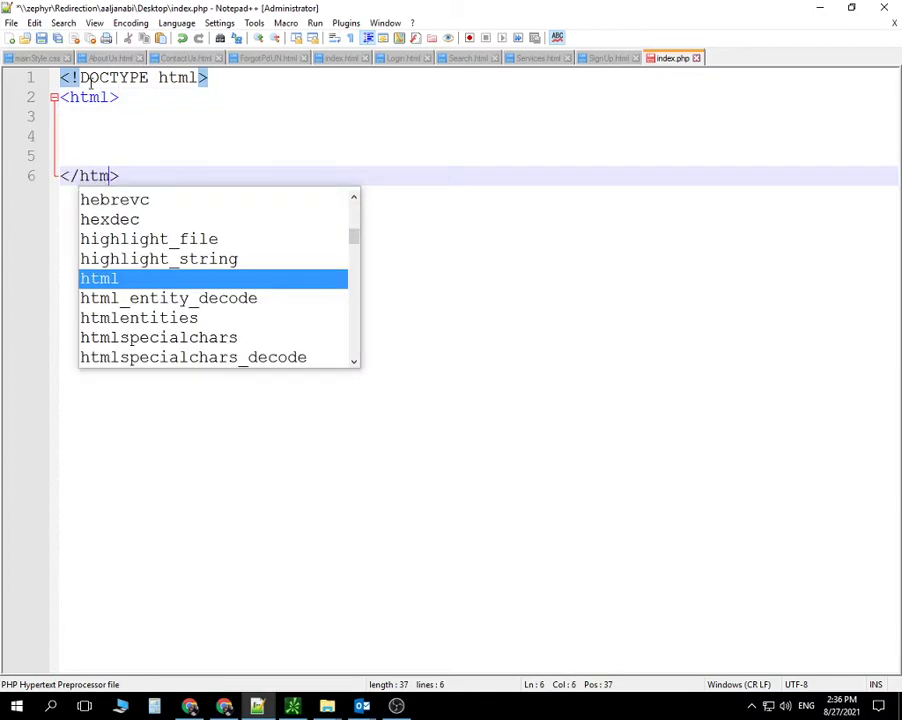
Step: Add an indented <head> and </head> pair directly below the opening <html> tag
click(70, 128)
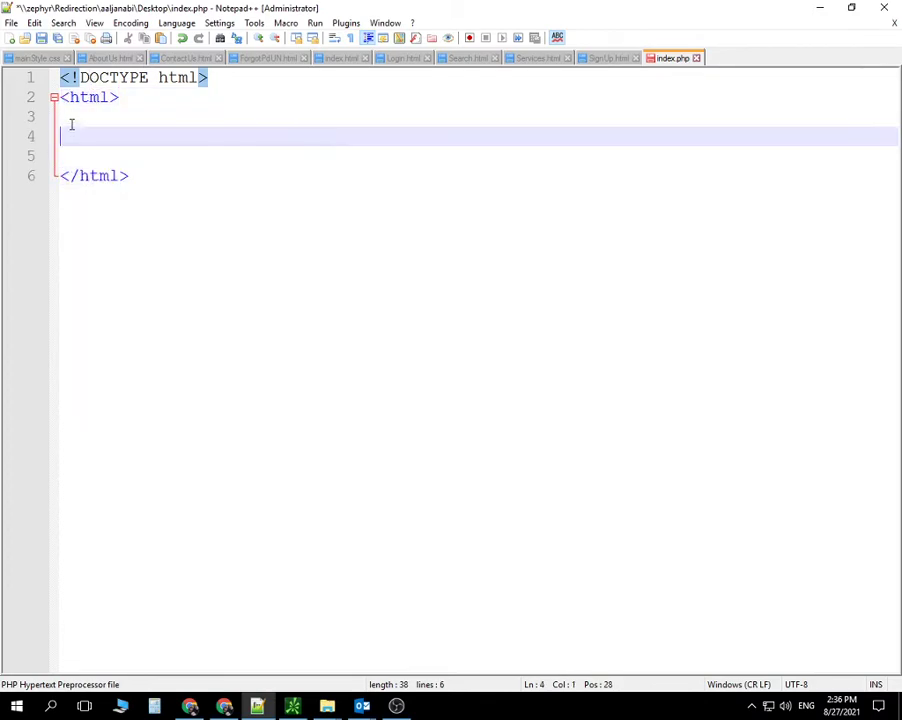
click(71, 118)
key(Tab)
text(<>)
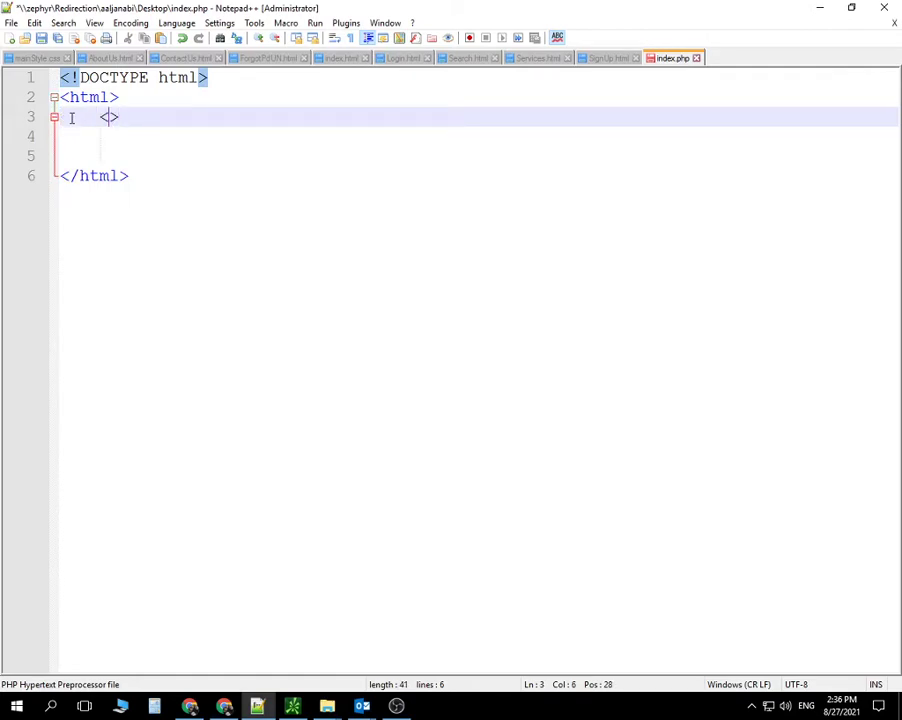
text(head)
key(Right)
key(Return)
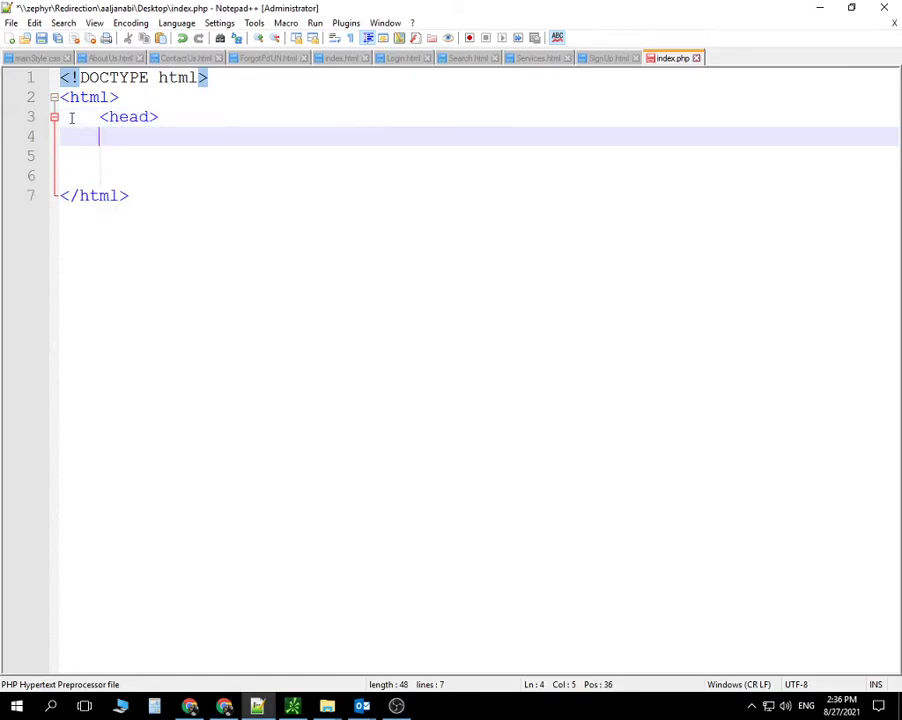
text(<)
text(/head>)
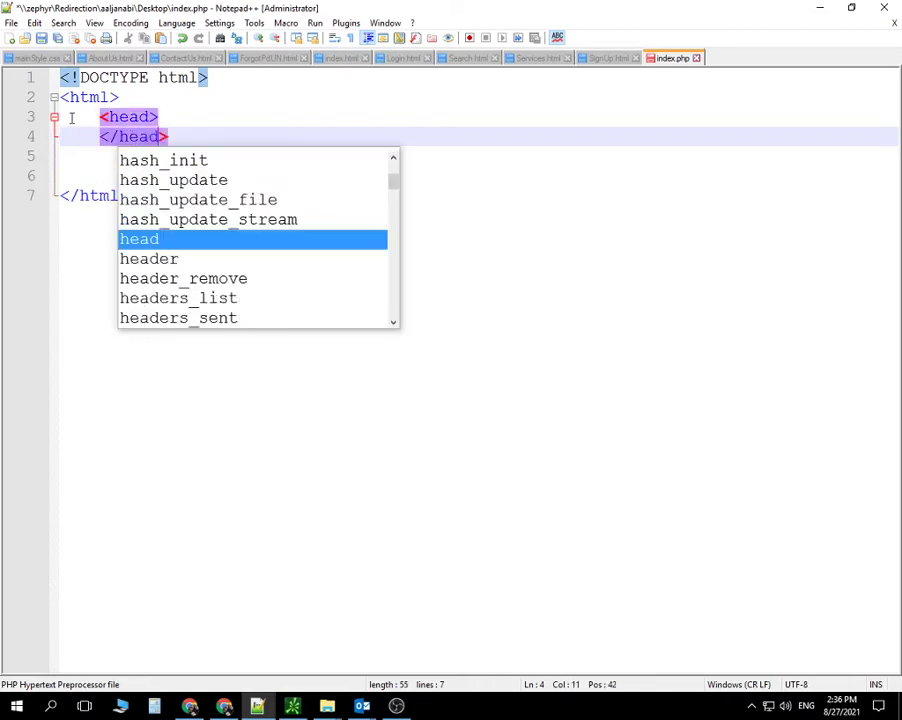
key(Right)
Step: Add a <body> and </body> pair below the head section, leaving one blank line inside it
key(Return)
key(Return)
text(<>)
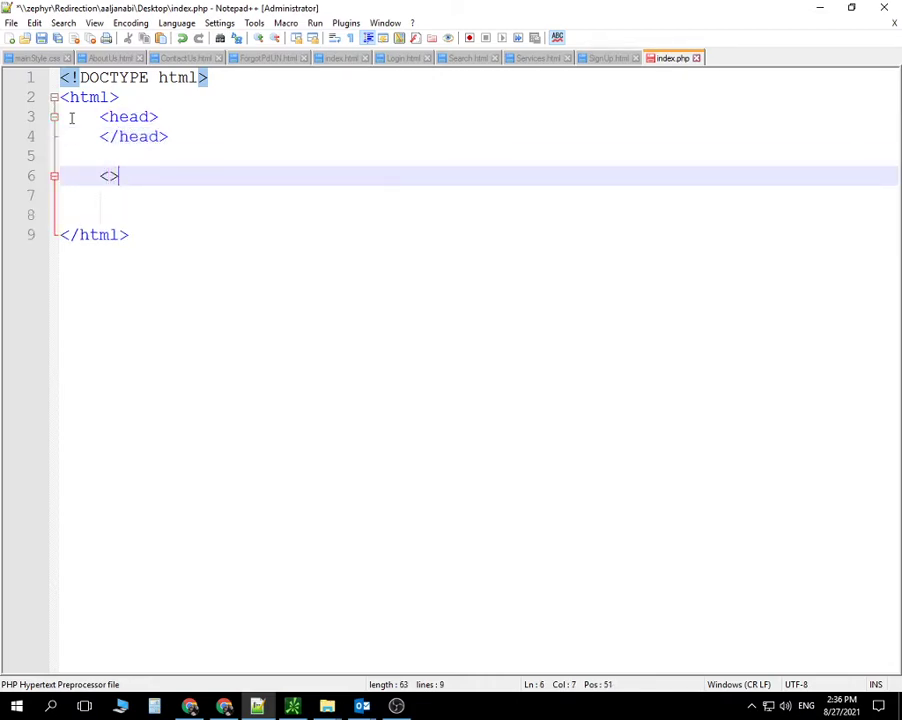
text(body)
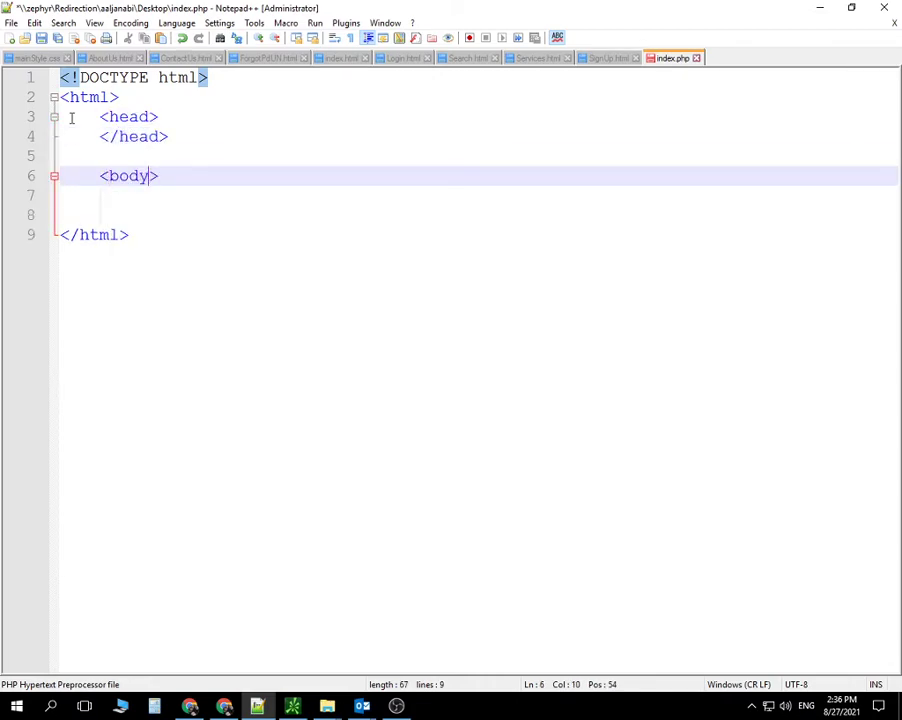
key(Right)
key(Return)
key(Return)
text(<>)
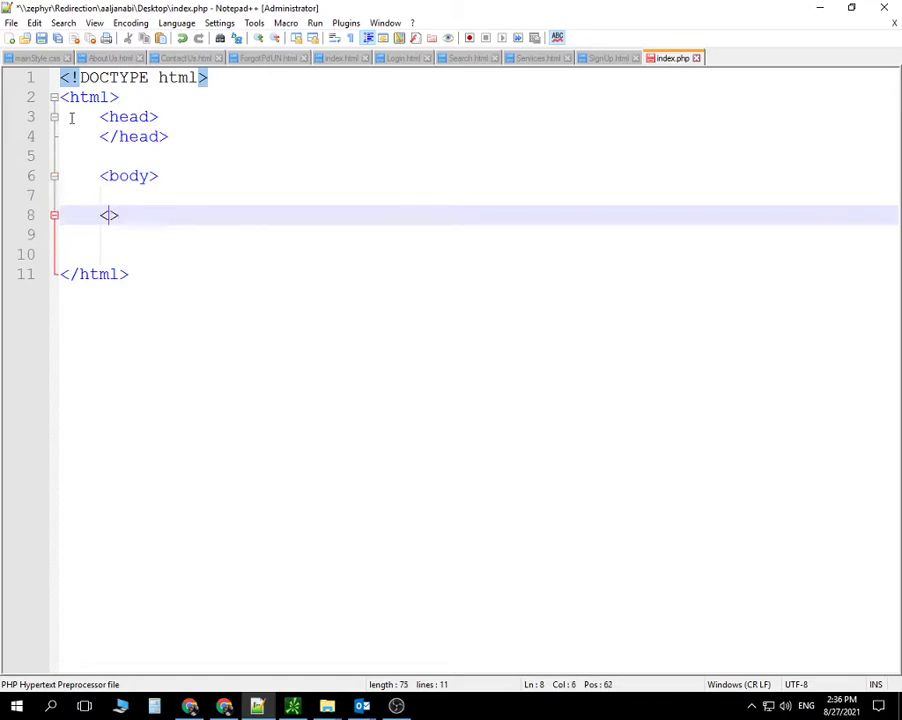
text(/body)
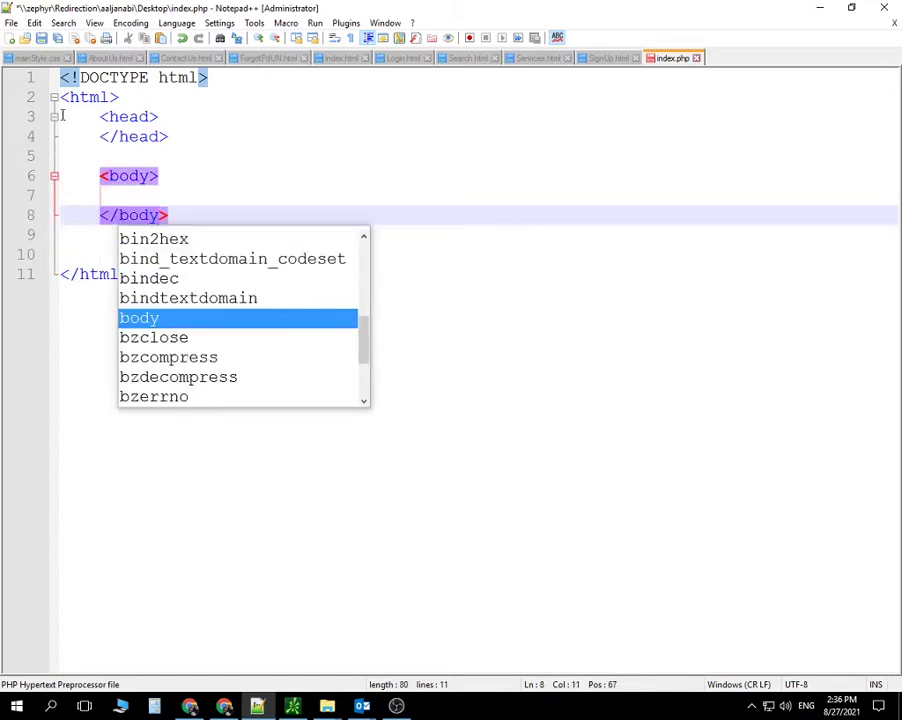
Step: Insert an indented PHP block inside the body, opening with <?php and closing with ?>, with an empty line between
click(102, 194)
key(Tab)
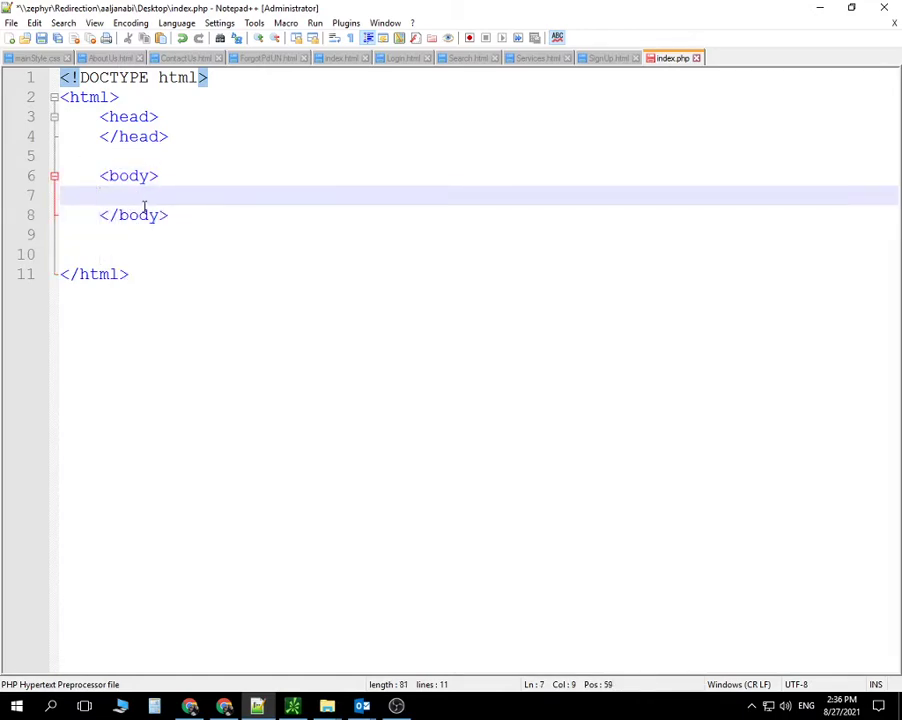
text(<?php)
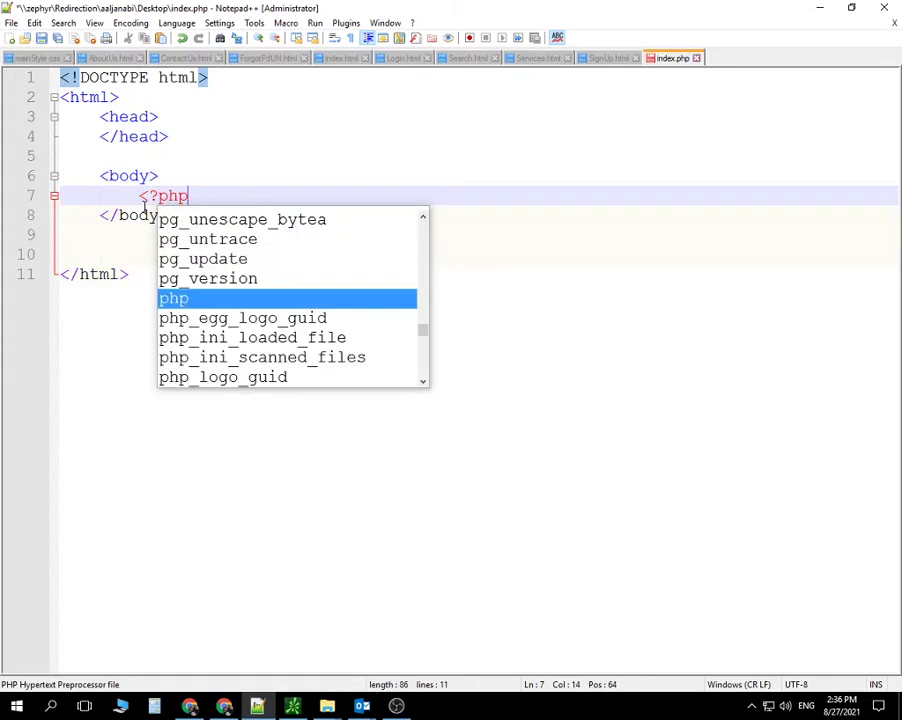
key(Return)
key(Return)
text(?>)
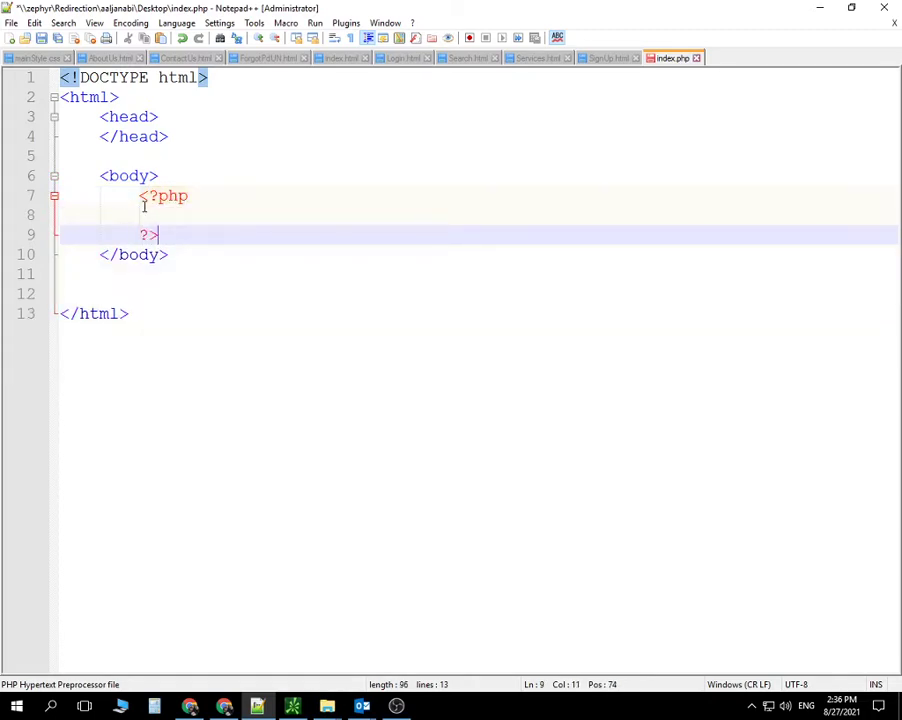
Step: Write the statement echo 'Lab 2'; inside the PHP block and save the file
click(143, 205)
key(Tab)
text(ech)
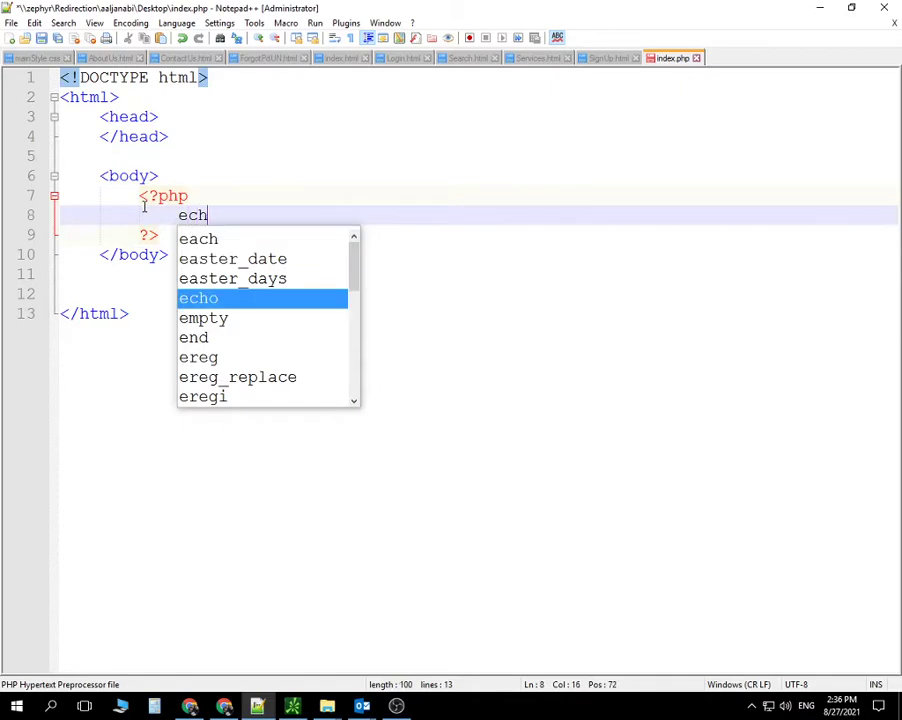
text(o '')
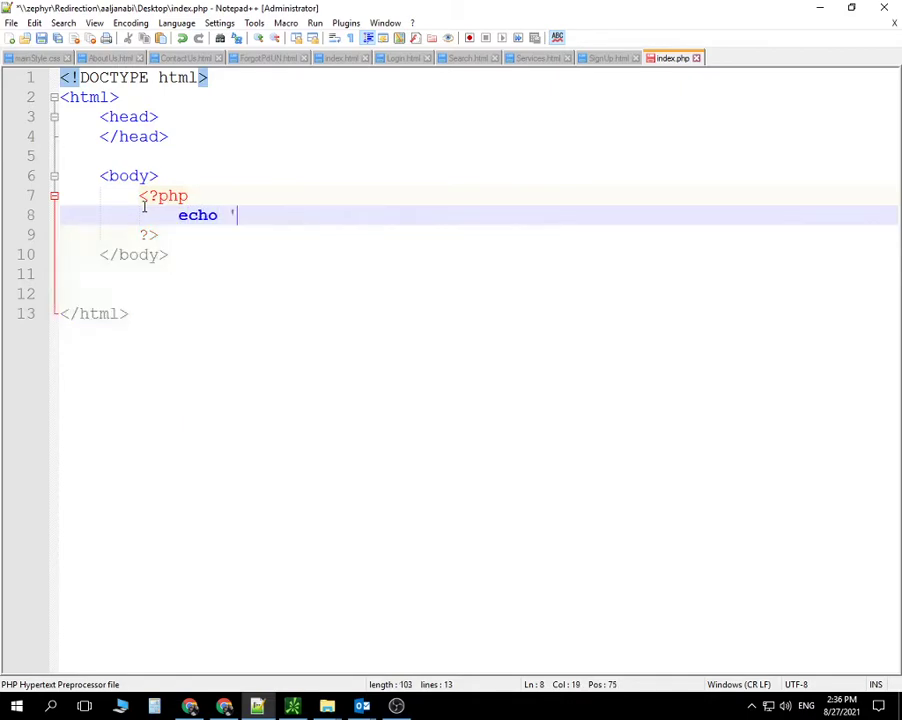
key(Left)
text(Lab 2')
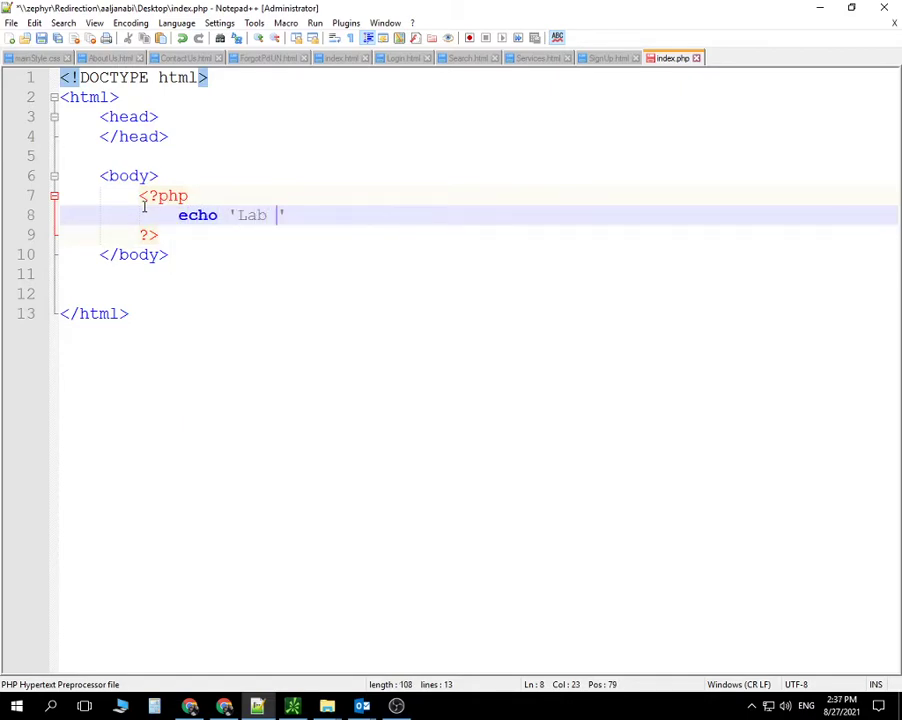
text(;)
click(40, 38)
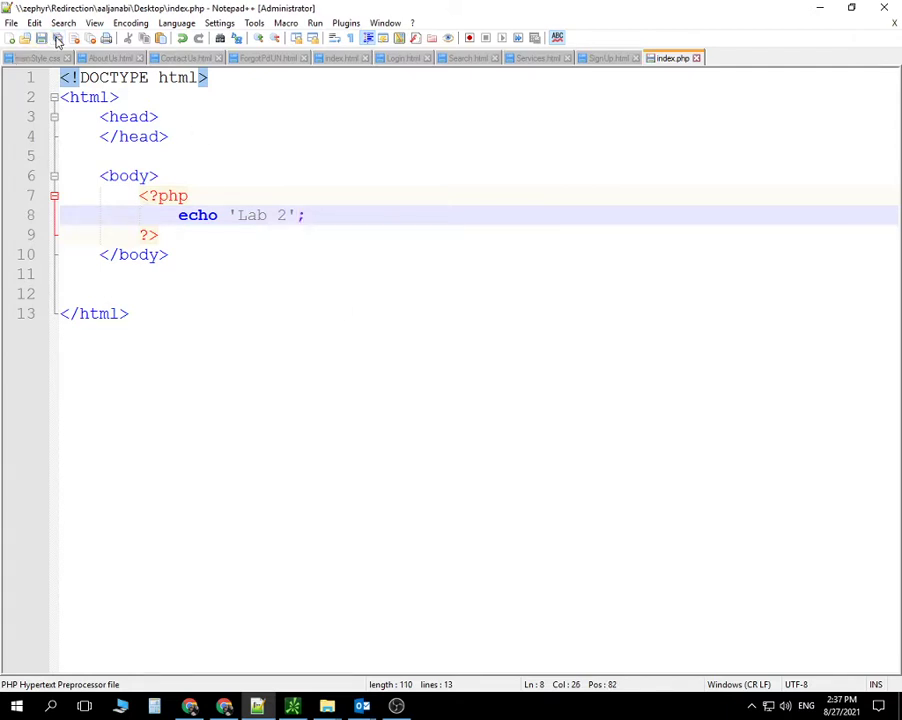
Step: Minimize the editor and switch to the EC2 instance terminal in Chrome
click(820, 10)
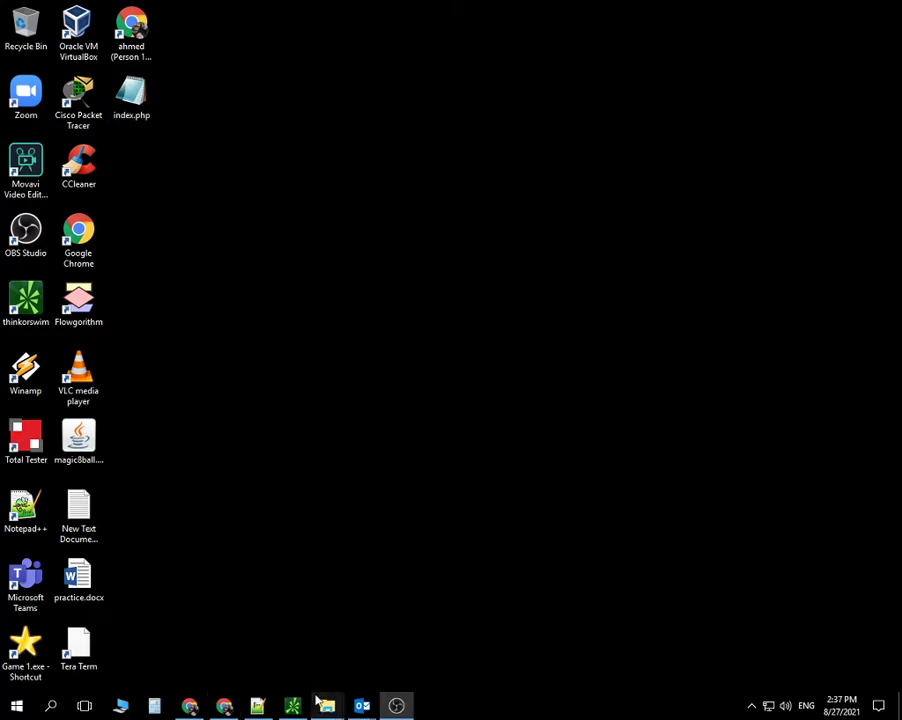
click(190, 706)
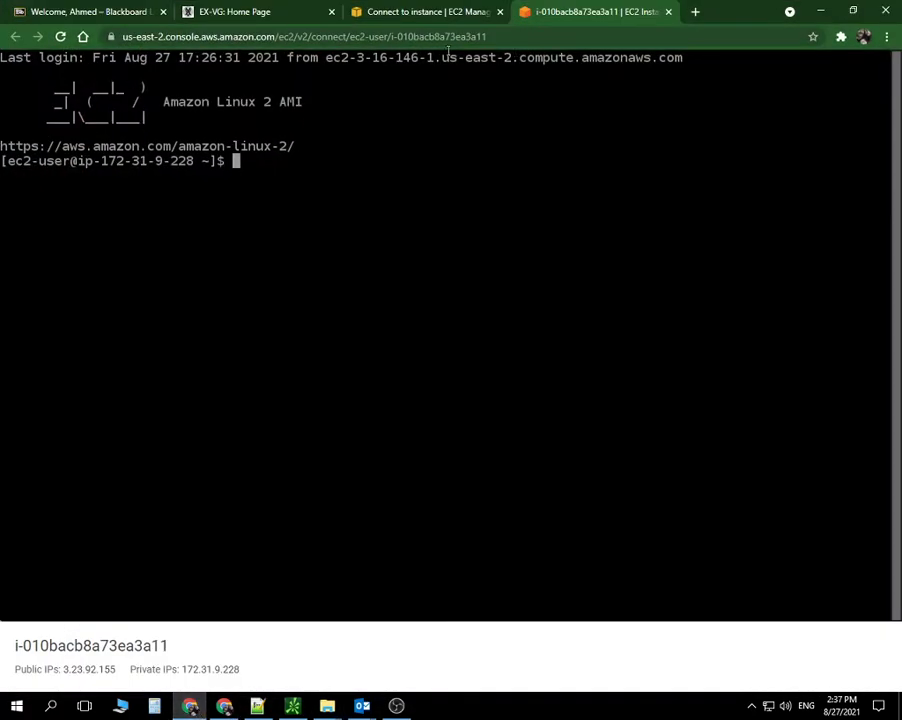
Step: Reload the terminal session and open the instance's public IP address from its connection page in a new tab
click(60, 36)
click(420, 12)
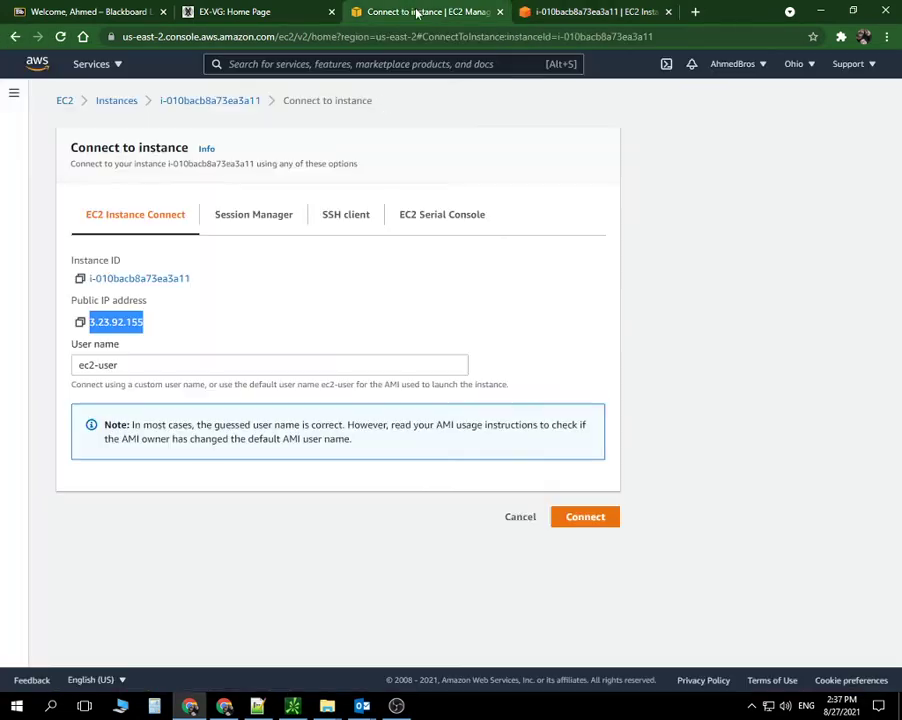
right_click(128, 324)
click(182, 365)
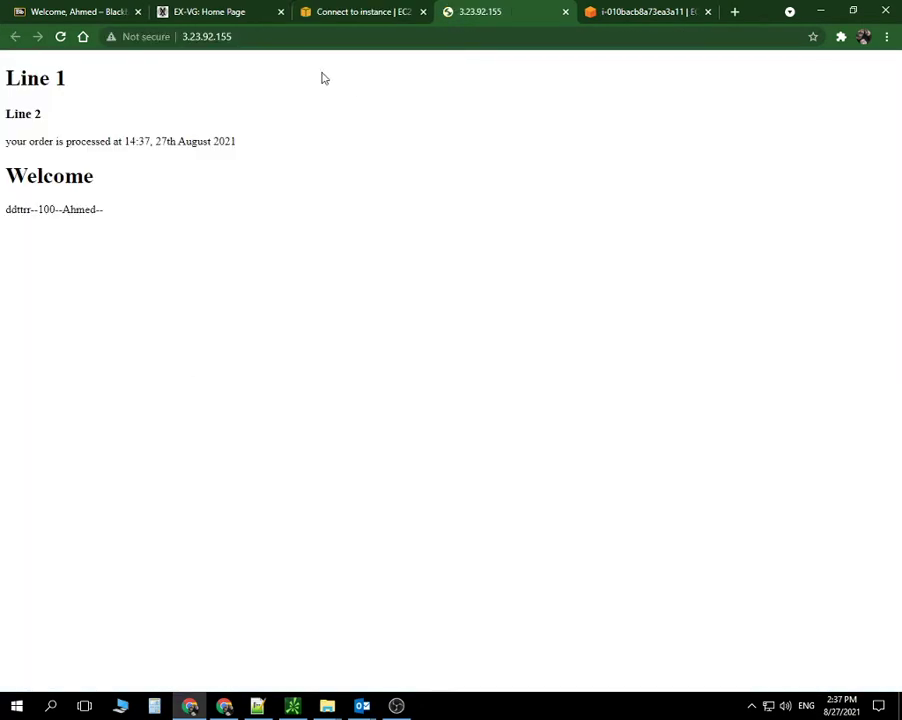
Step: Return to the instance terminal and change to the root directory, then into var/www/html
click(654, 12)
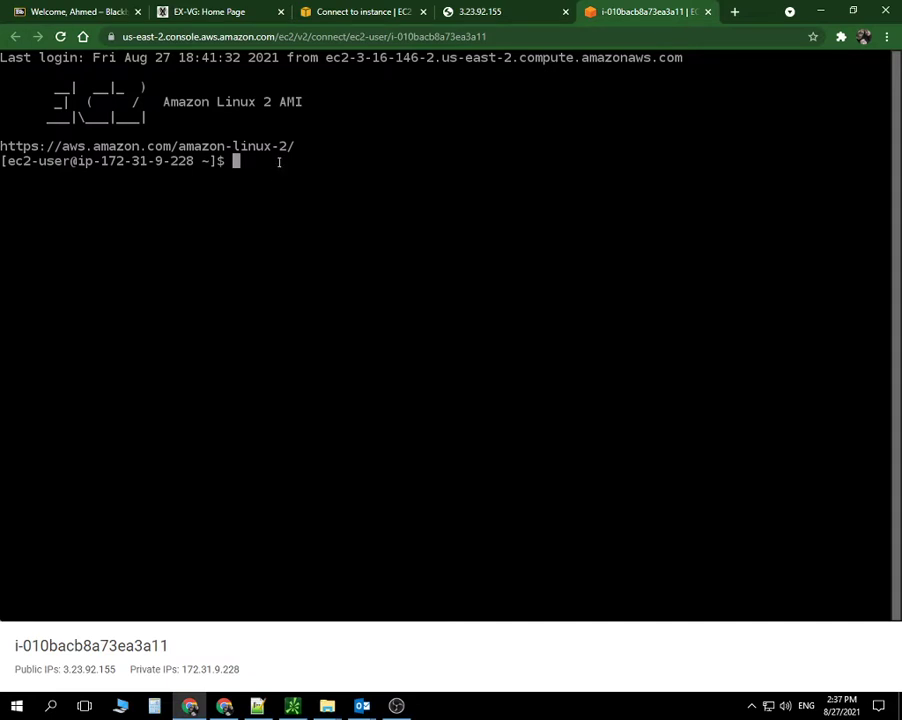
text(cd /)
key(Return)
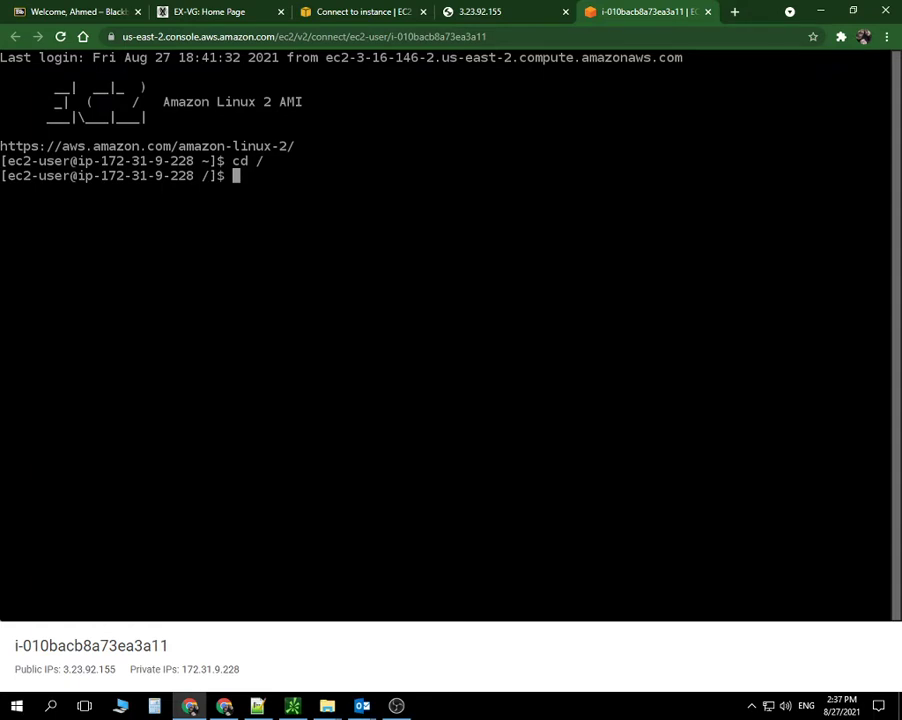
text(cd var/www/html)
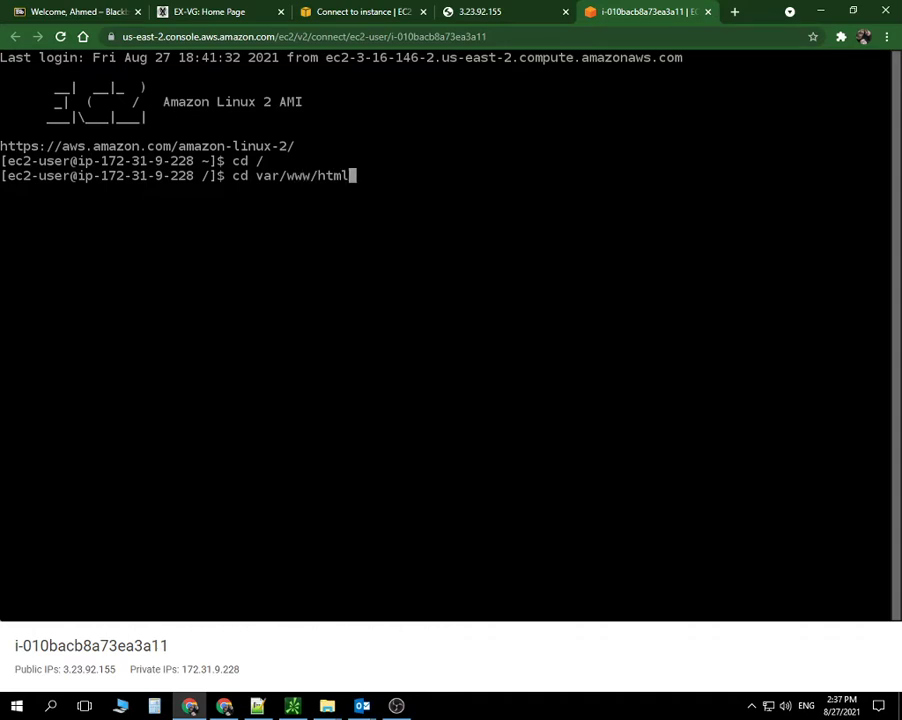
key(Return)
Step: List the files in the html directory and print the contents of index.php
text(ls)
key(Return)
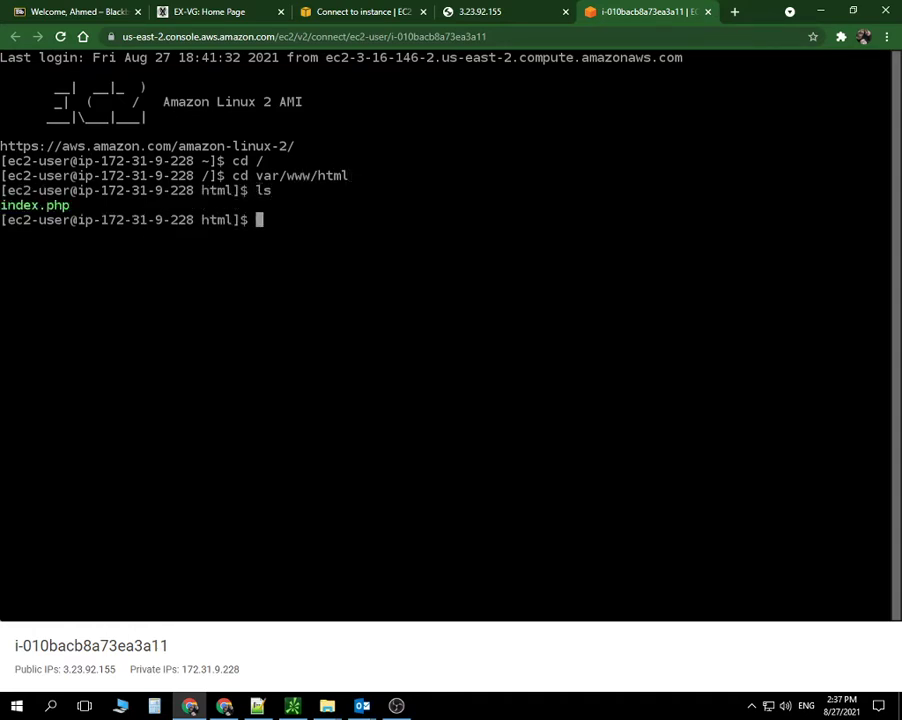
text(cat i)
key(Tab)
key(Return)
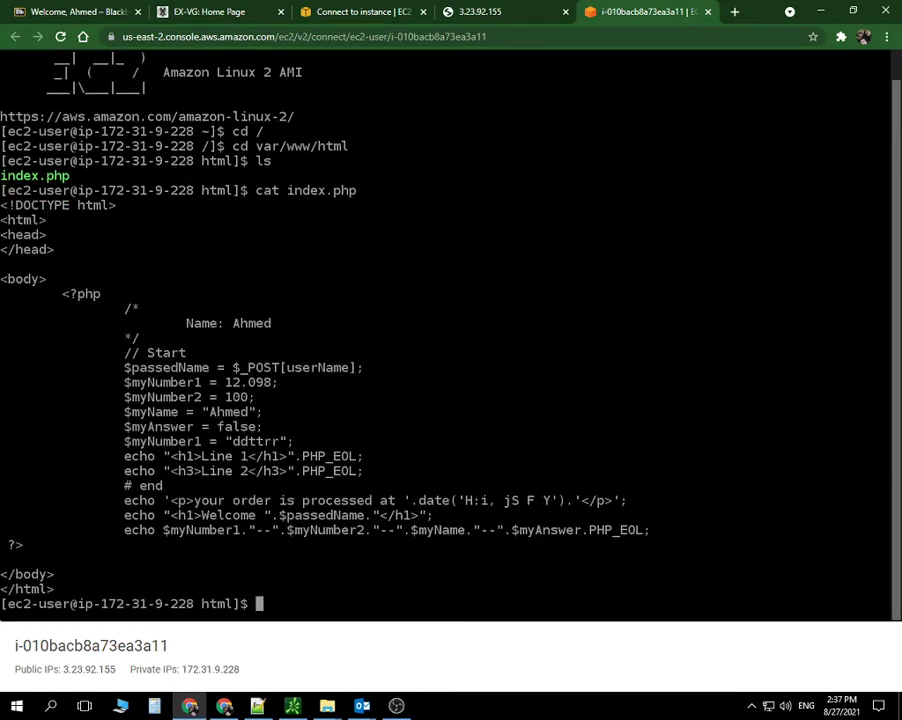
Step: Delete index.php from the html directory and list the directory again
text(rm ind)
key(Tab)
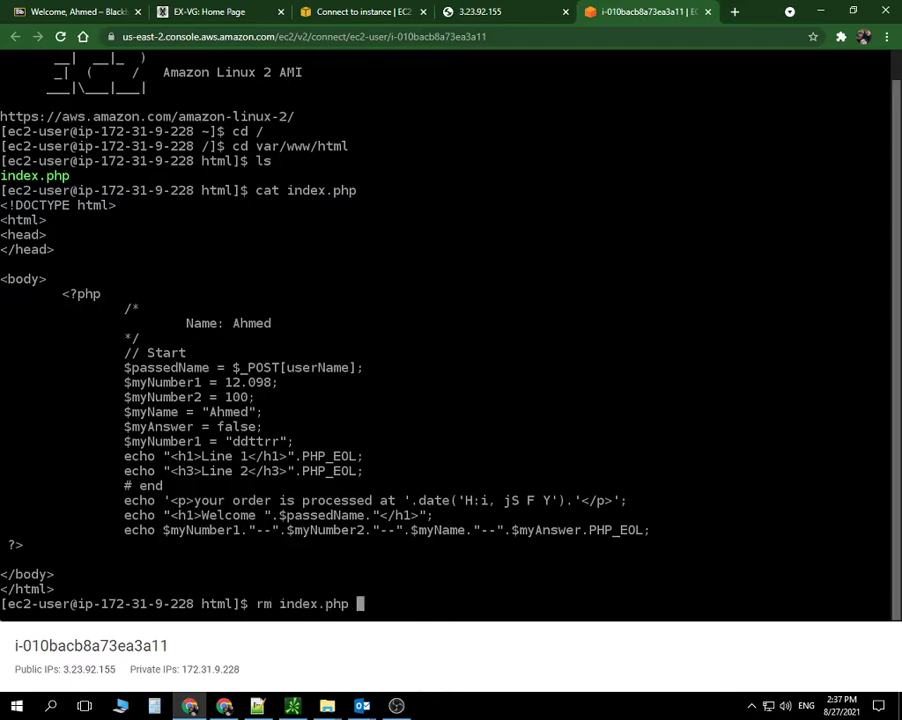
key(Return)
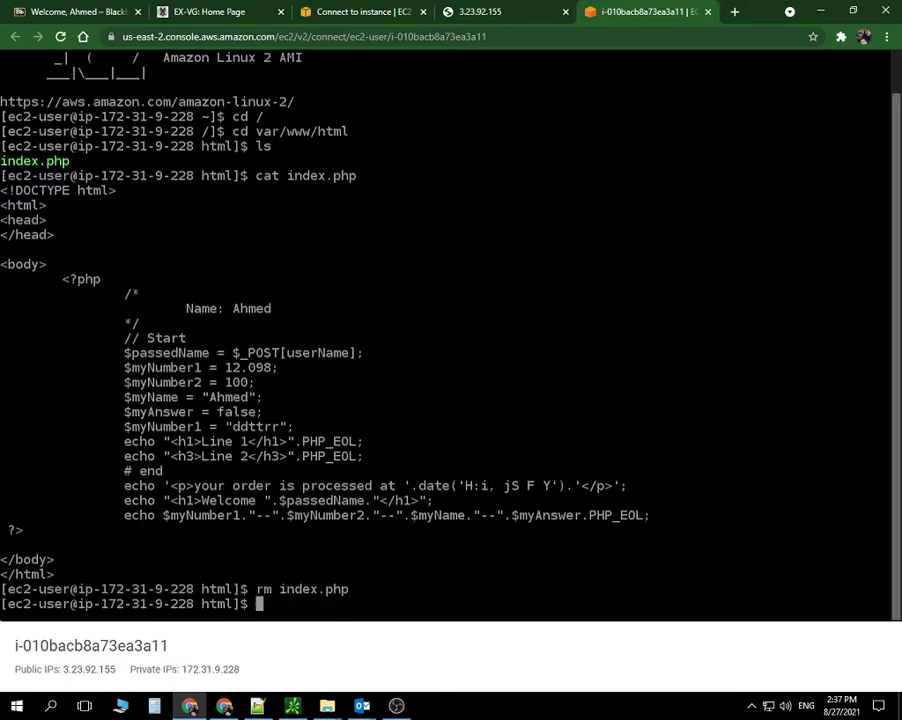
text(ls)
key(Return)
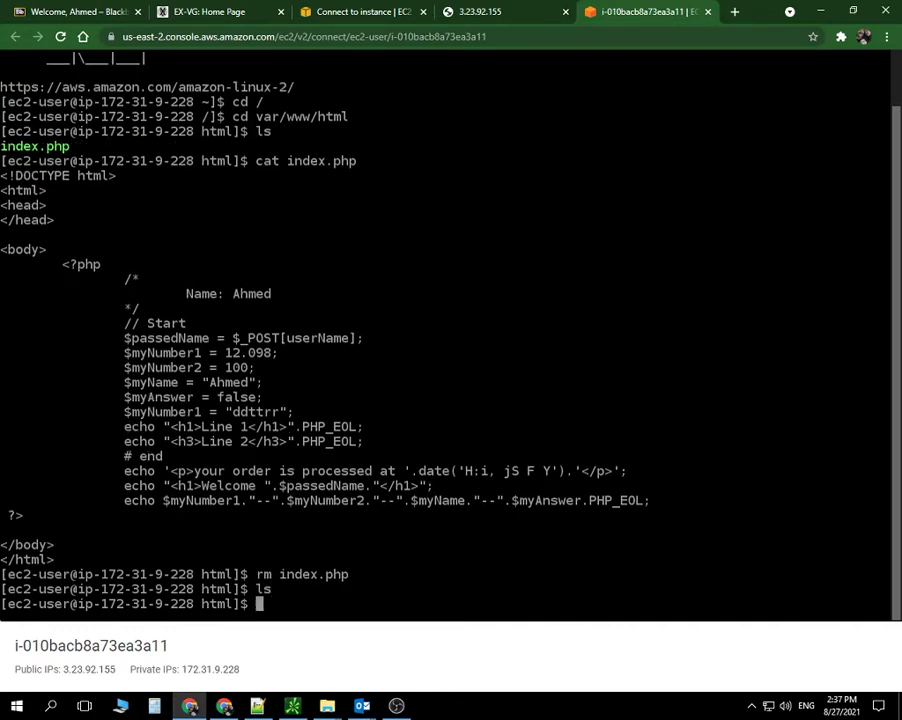
Step: Reload the website at the instance's public IP address to check the deletion, and return to the terminal
click(491, 12)
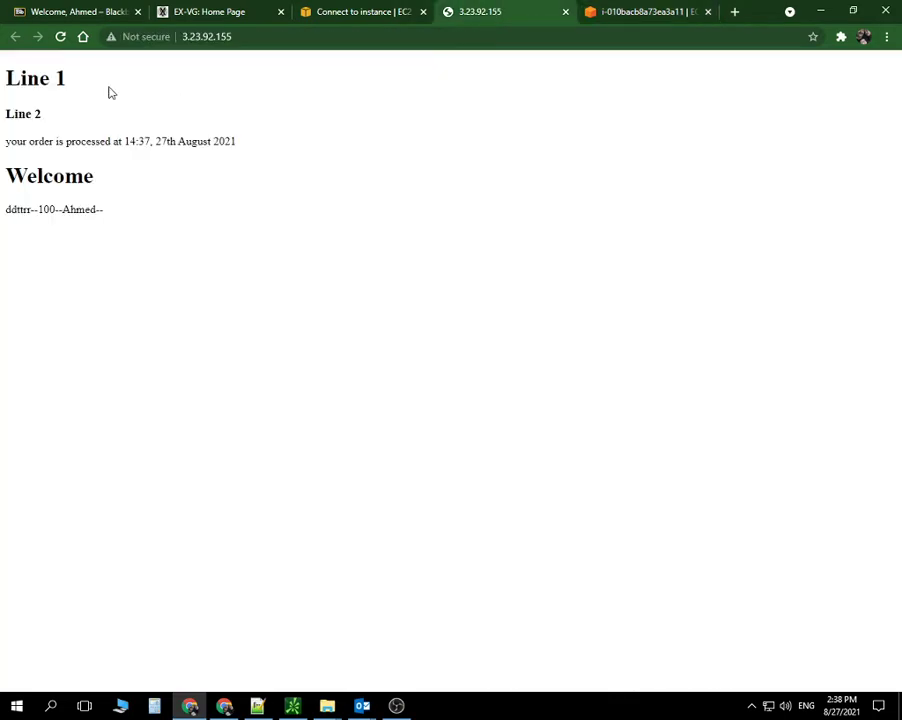
click(61, 37)
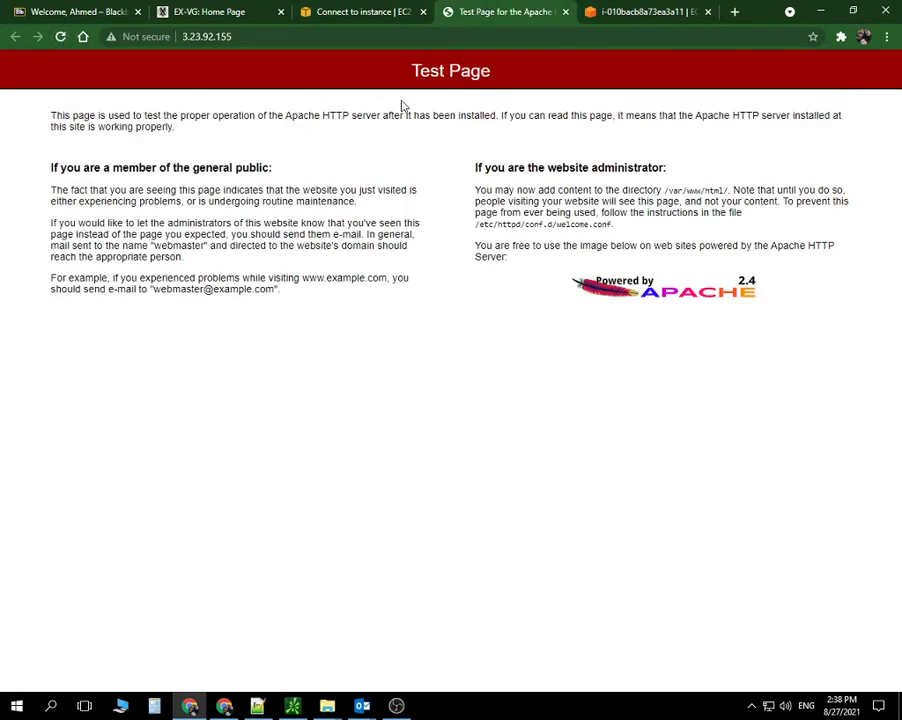
click(655, 12)
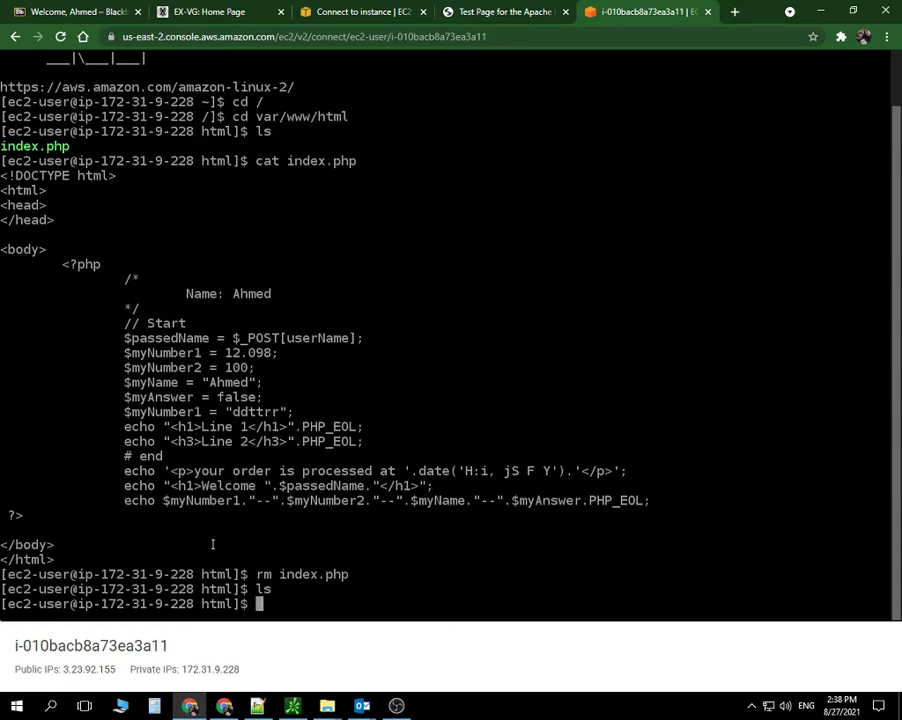
Step: Go from the AWS console home to the S3 storage service and open the bucket whose objects can be public
click(356, 13)
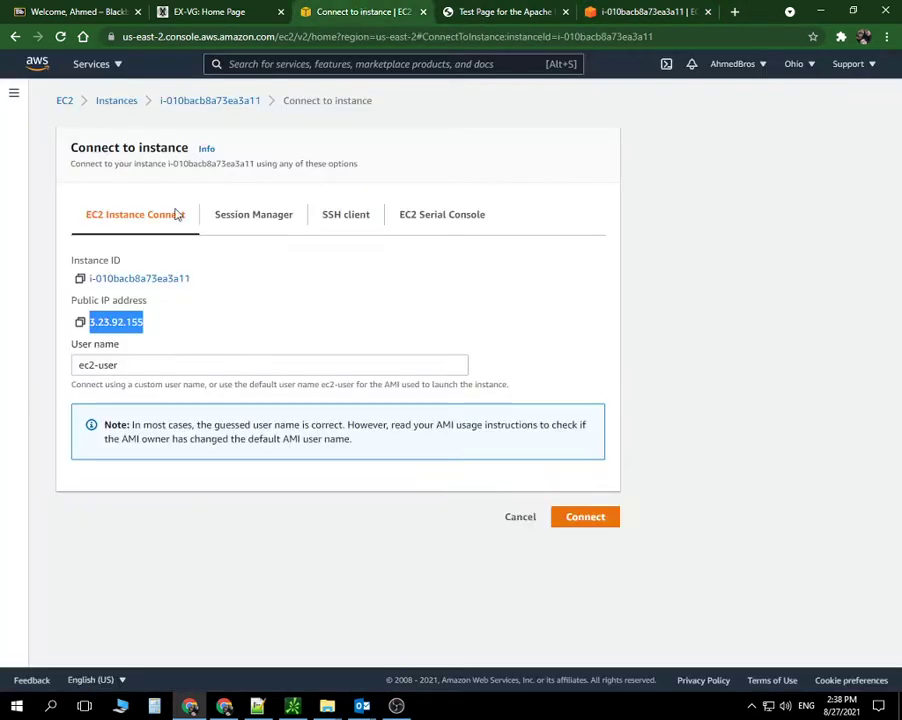
click(46, 72)
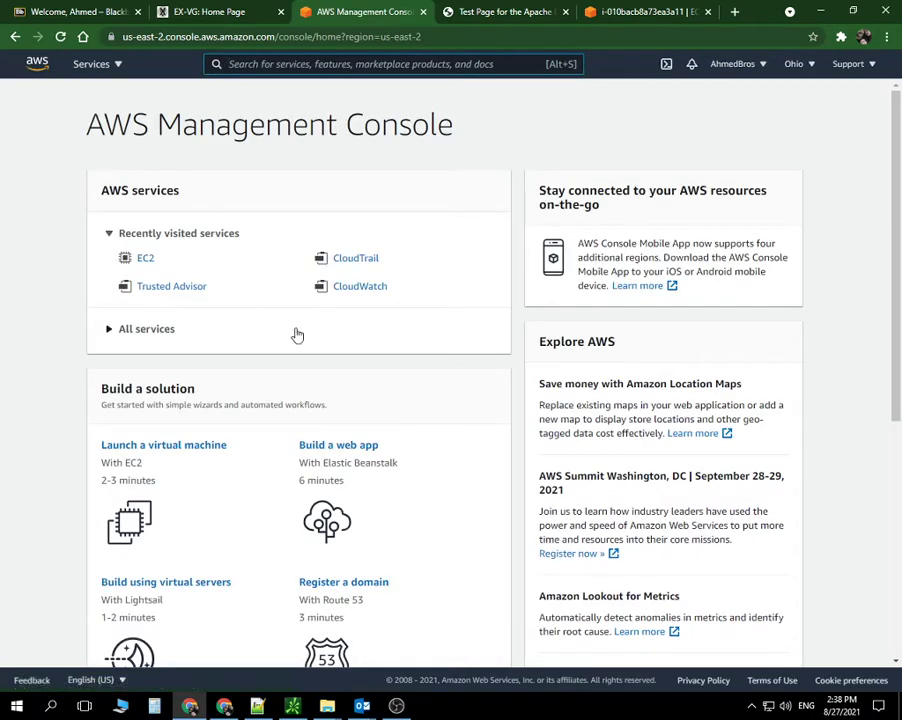
click(91, 64)
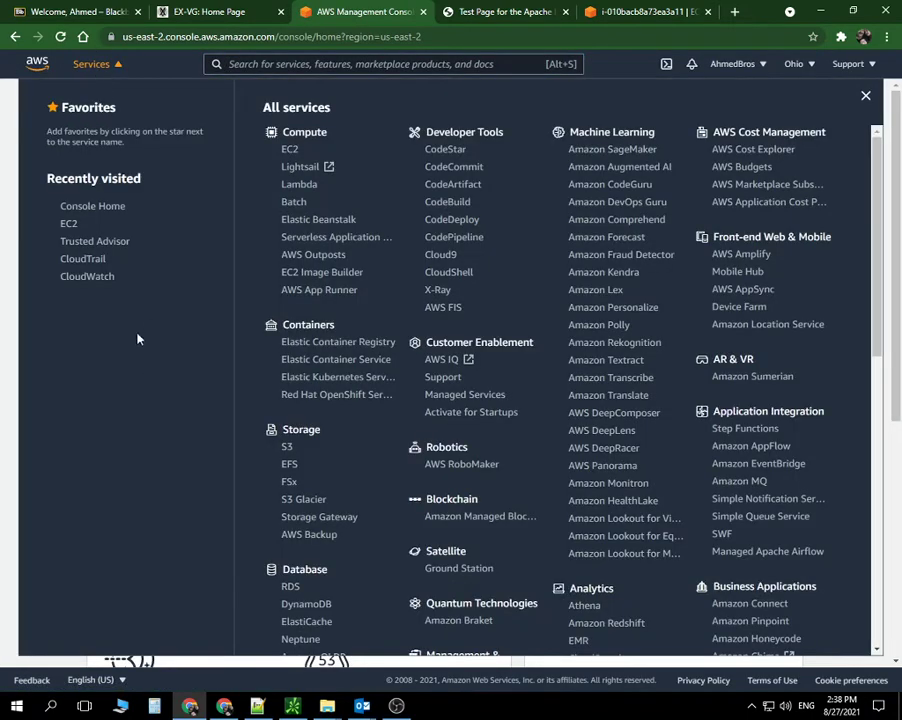
click(287, 450)
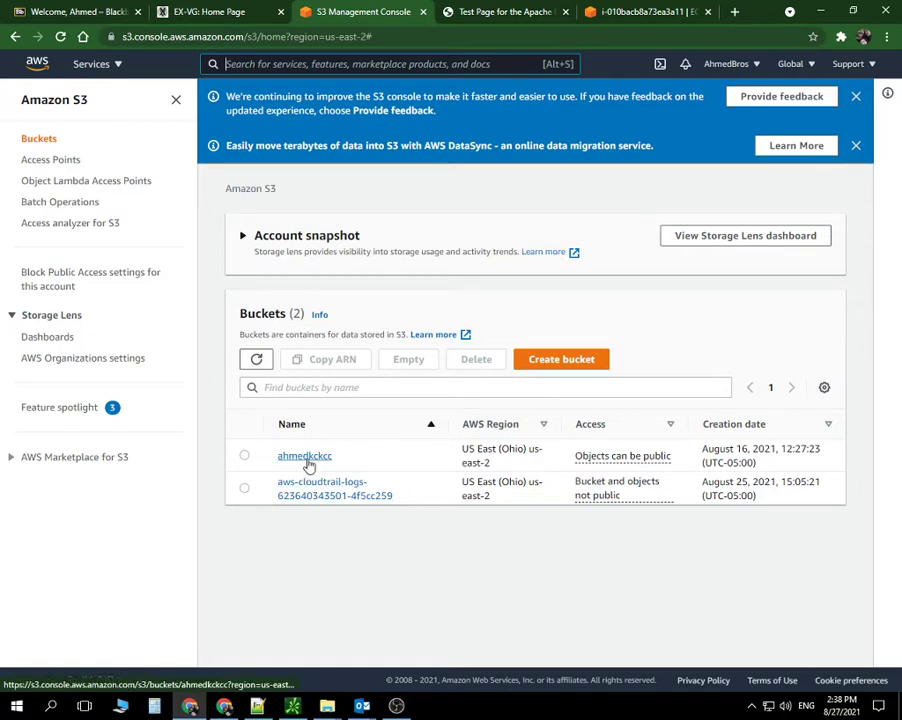
click(244, 456)
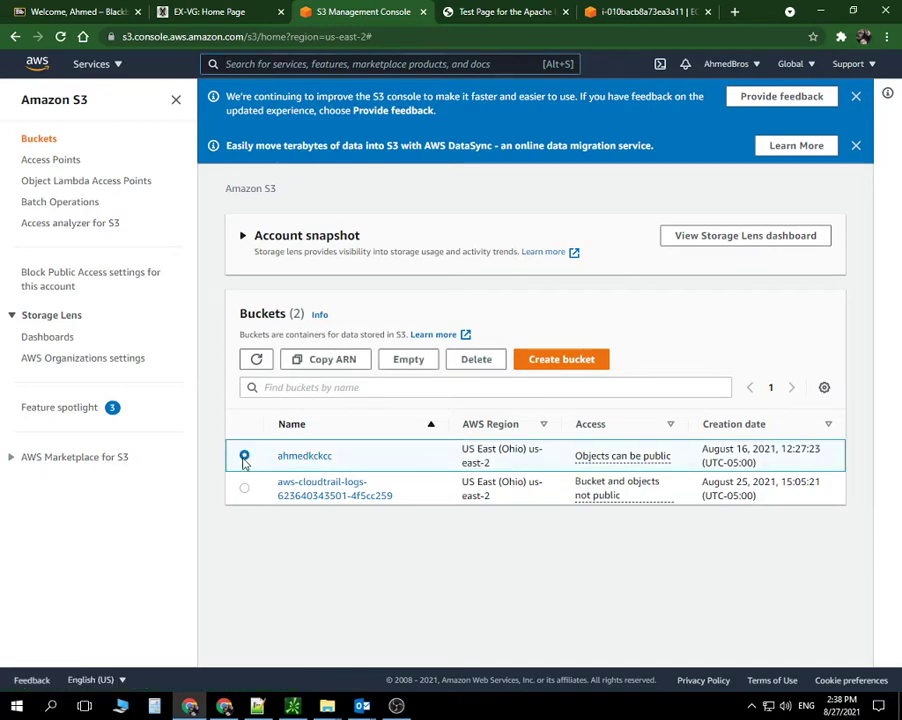
click(305, 456)
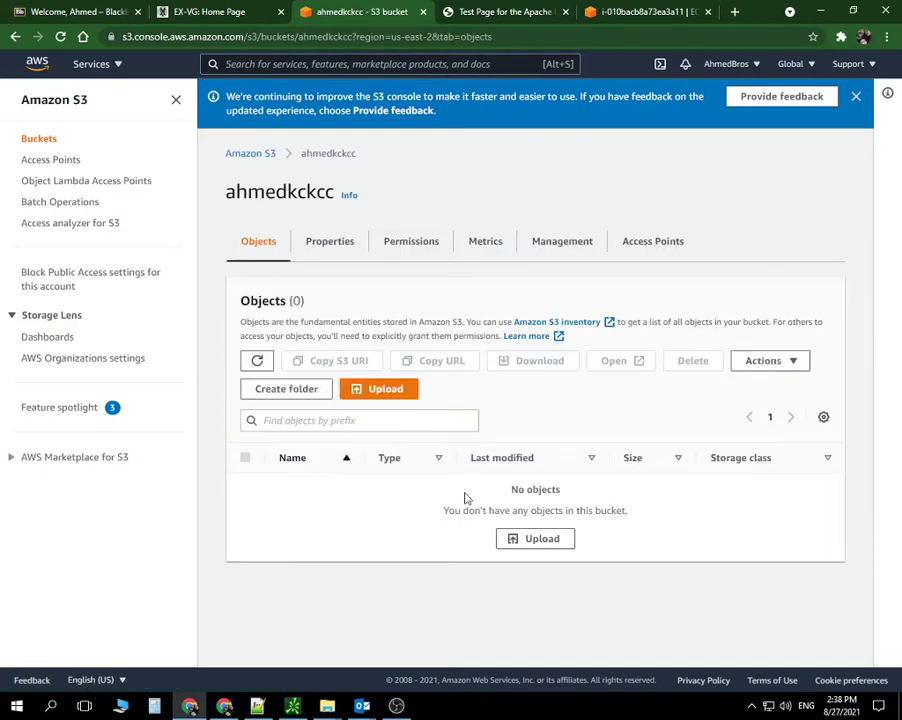
Step: Begin an upload to the bucket and add index.php from the Desktop folder
click(375, 395)
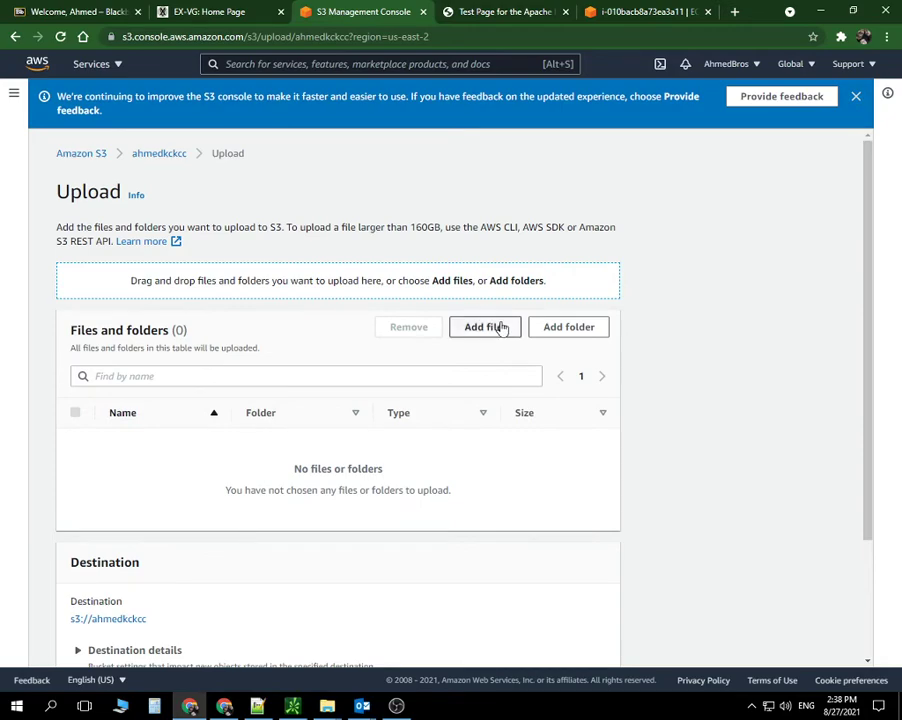
click(491, 335)
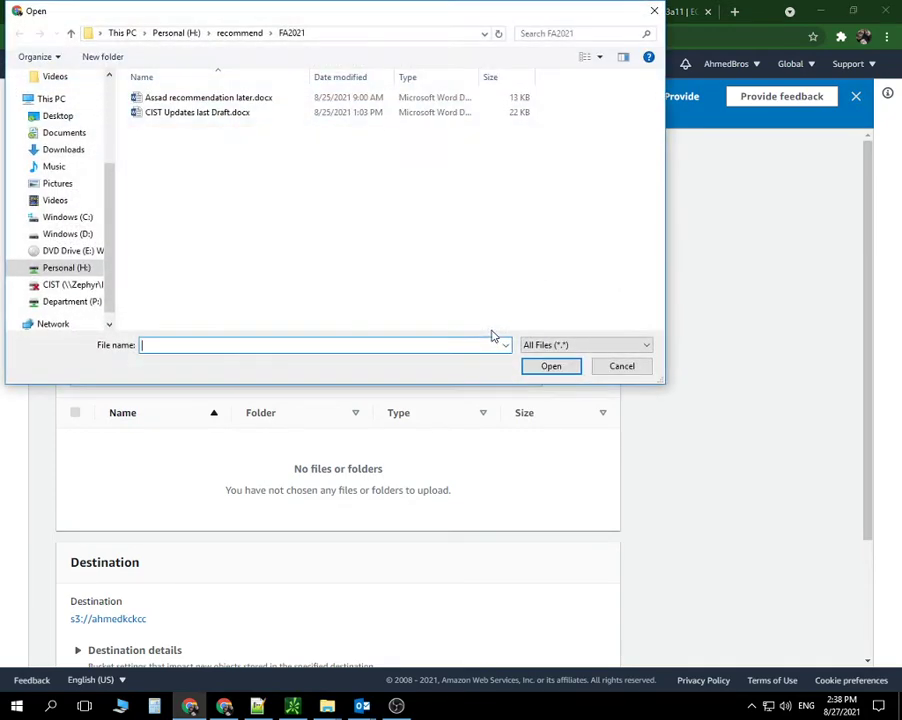
click(57, 116)
click(168, 218)
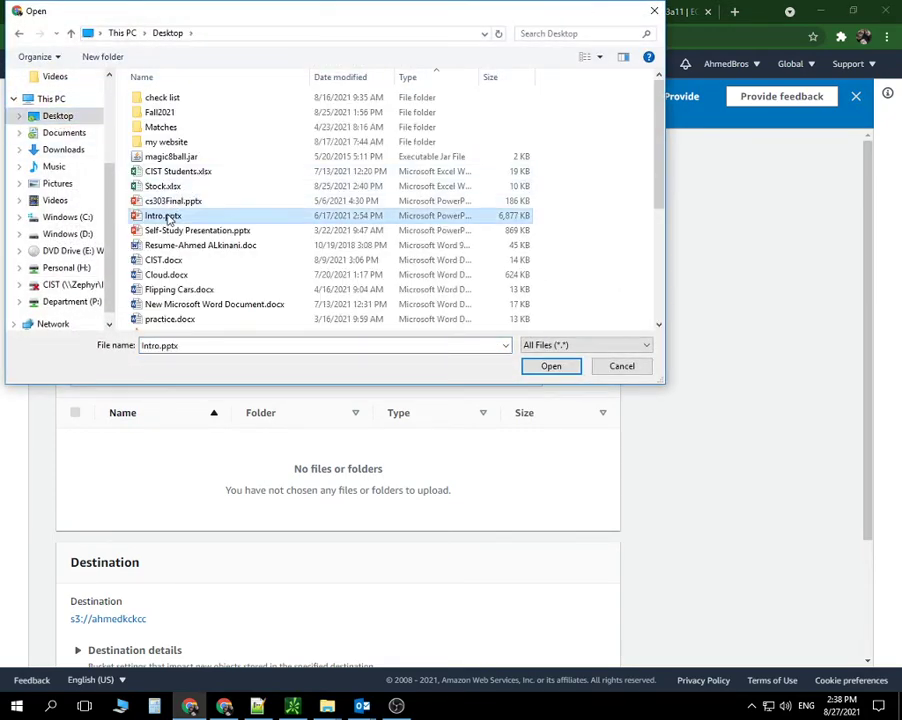
scroll(168, 218, down, 5)
click(165, 146)
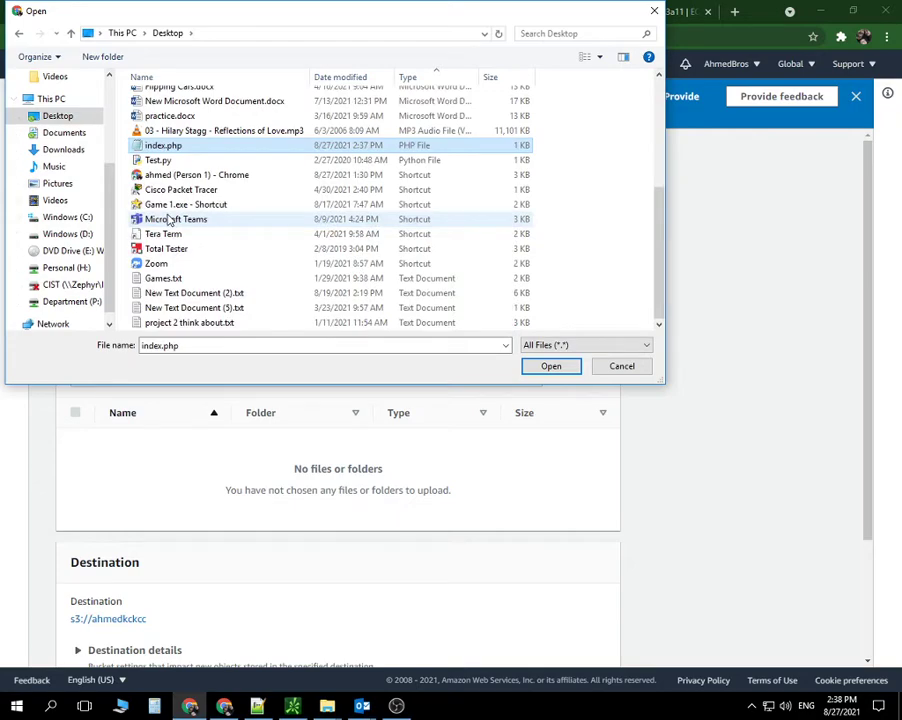
double_click(170, 150)
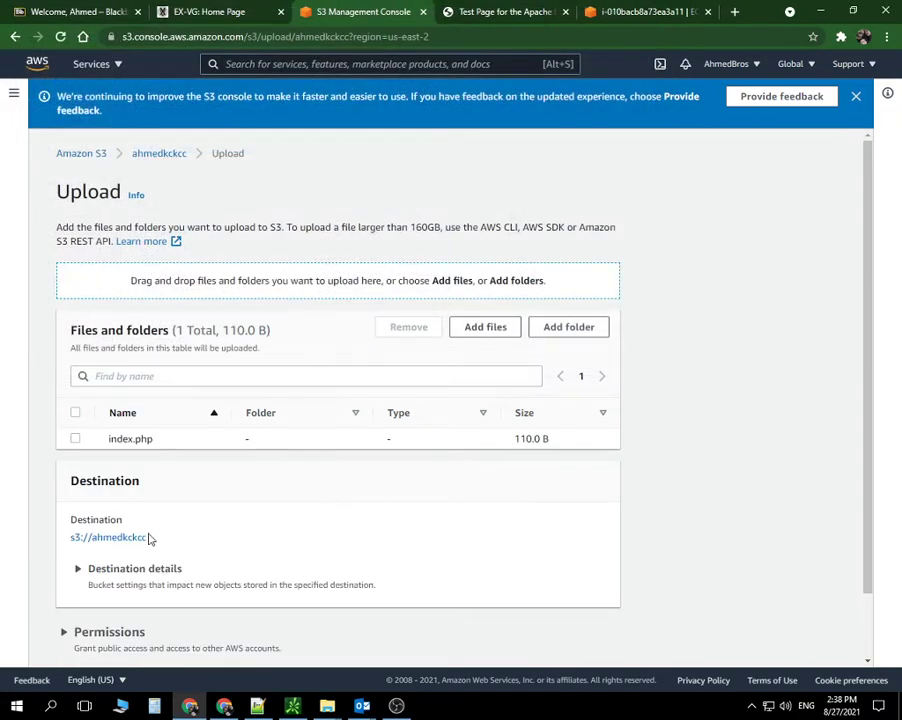
Step: Upload index.php to the bucket and close the upload status page
scroll(170, 565, down, 3)
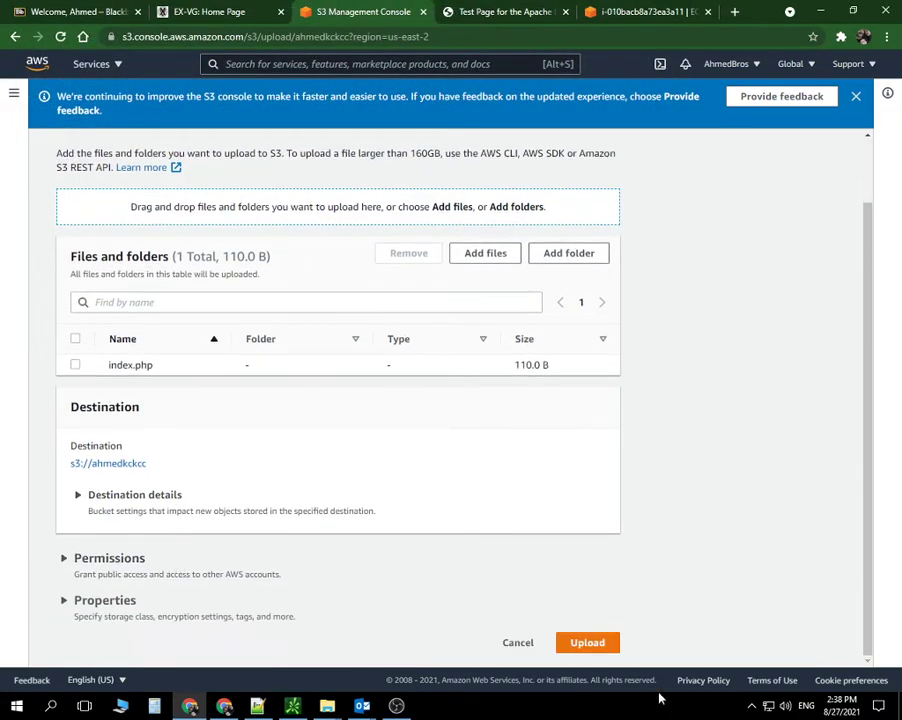
click(588, 642)
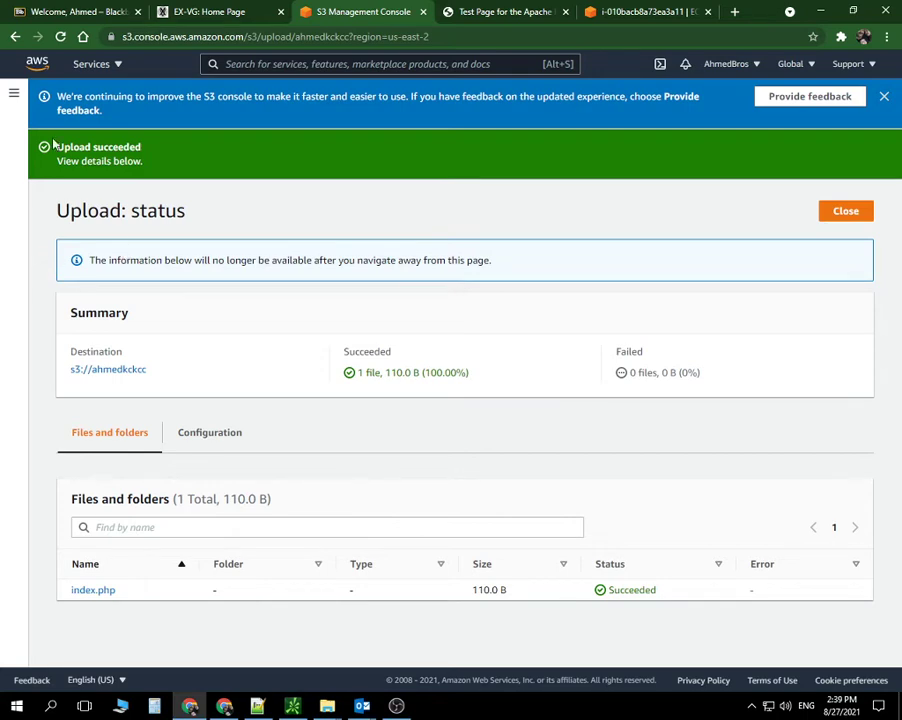
click(884, 100)
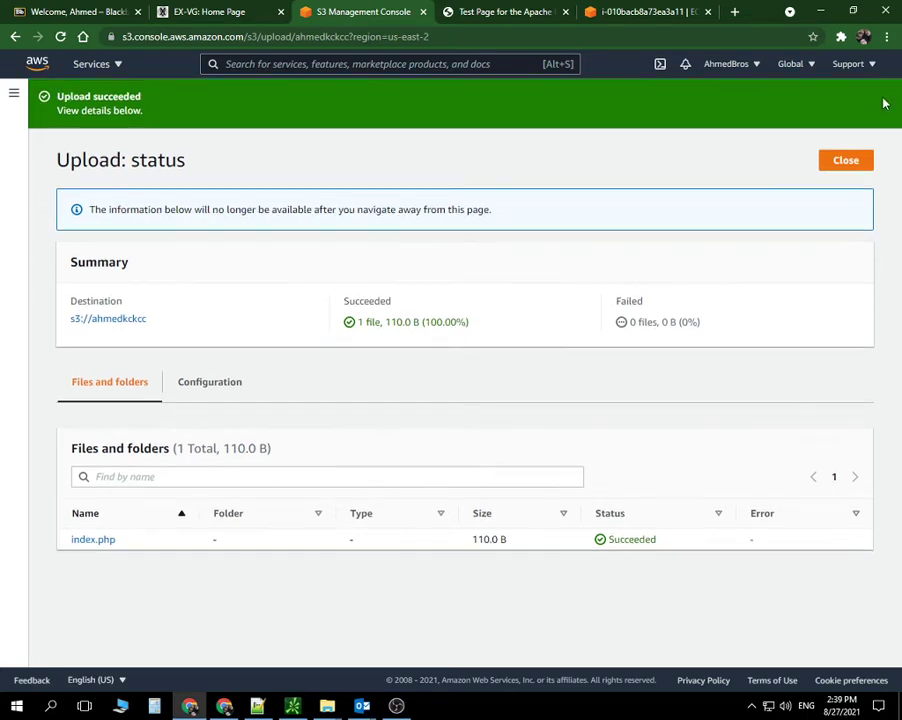
click(856, 170)
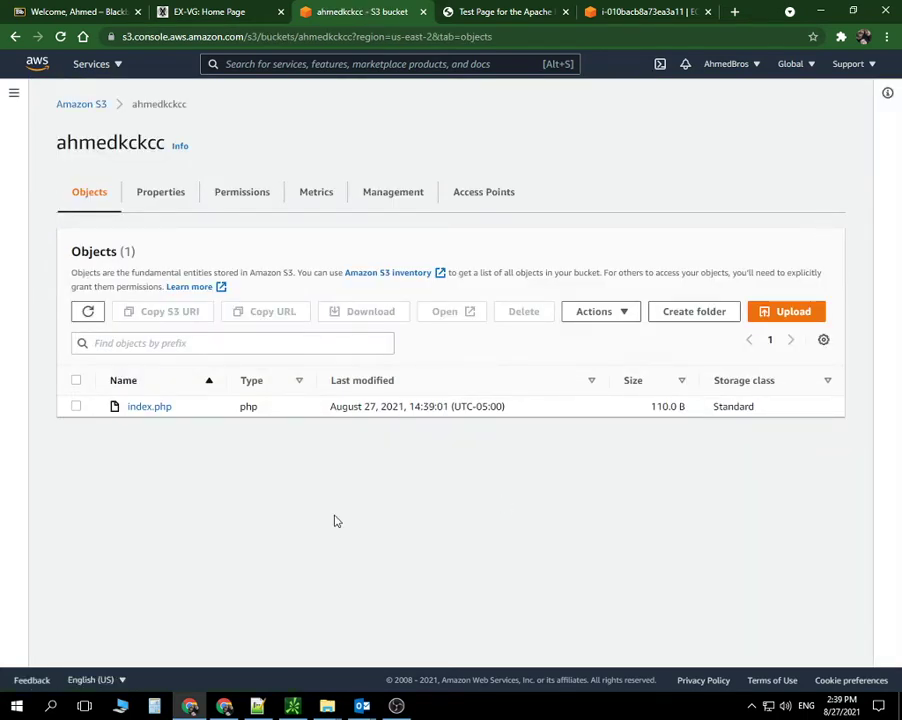
click(151, 408)
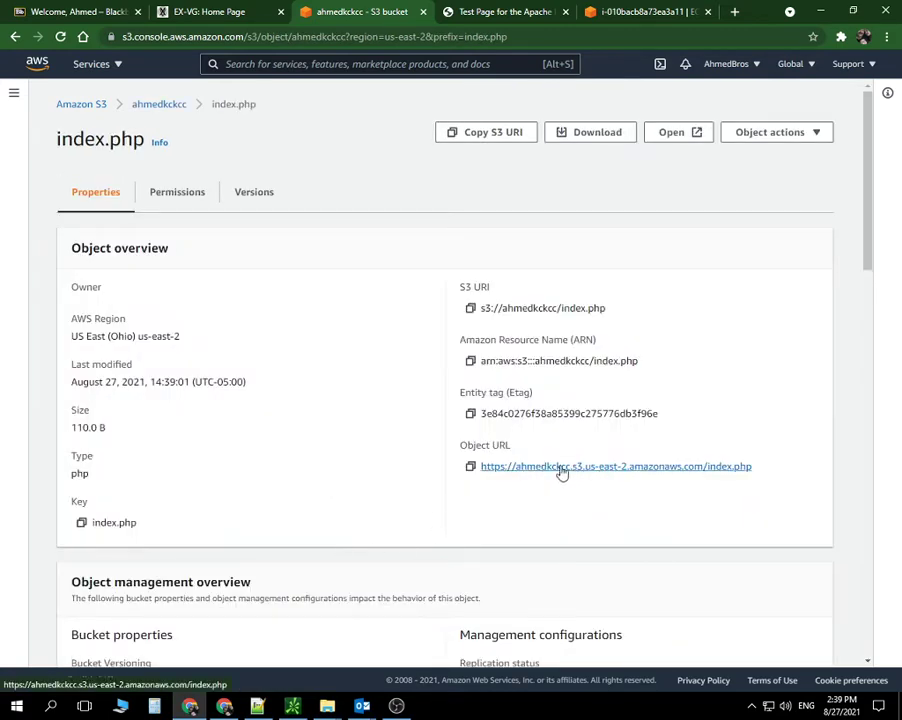
click(15, 37)
click(15, 37)
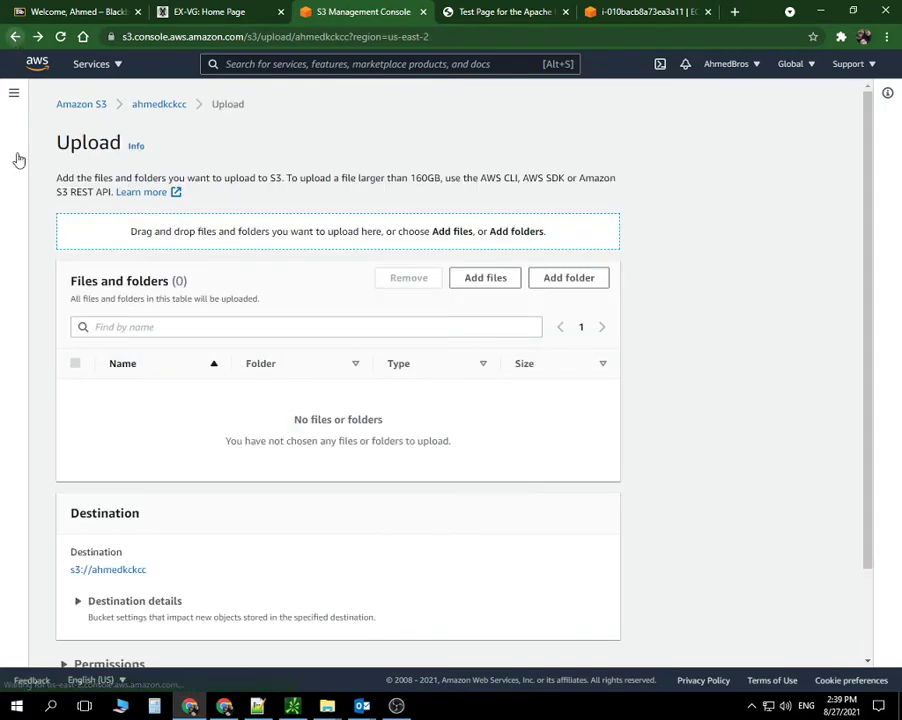
click(89, 112)
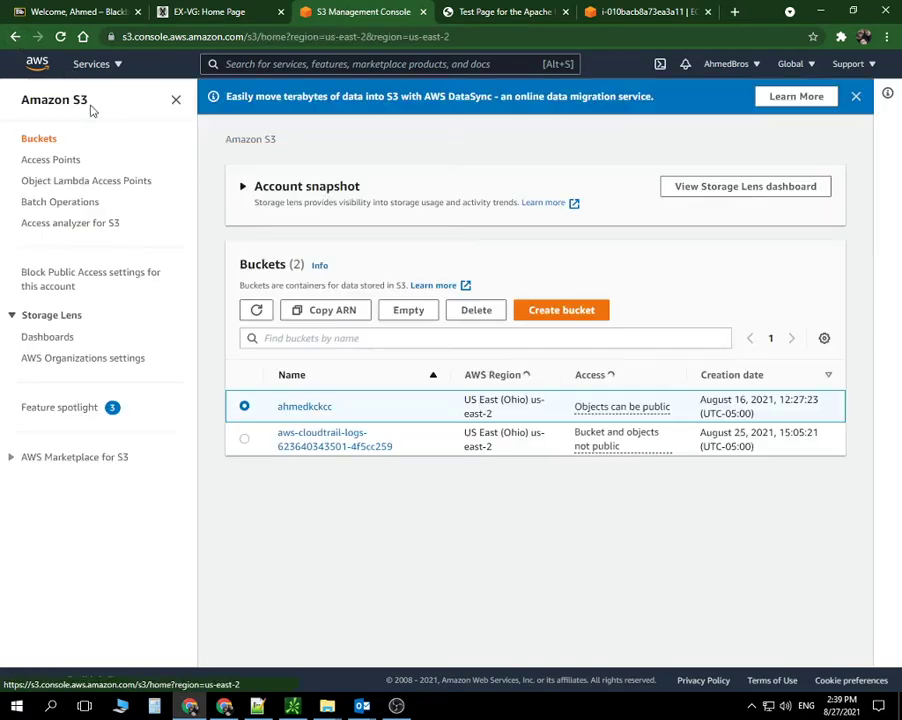
click(310, 413)
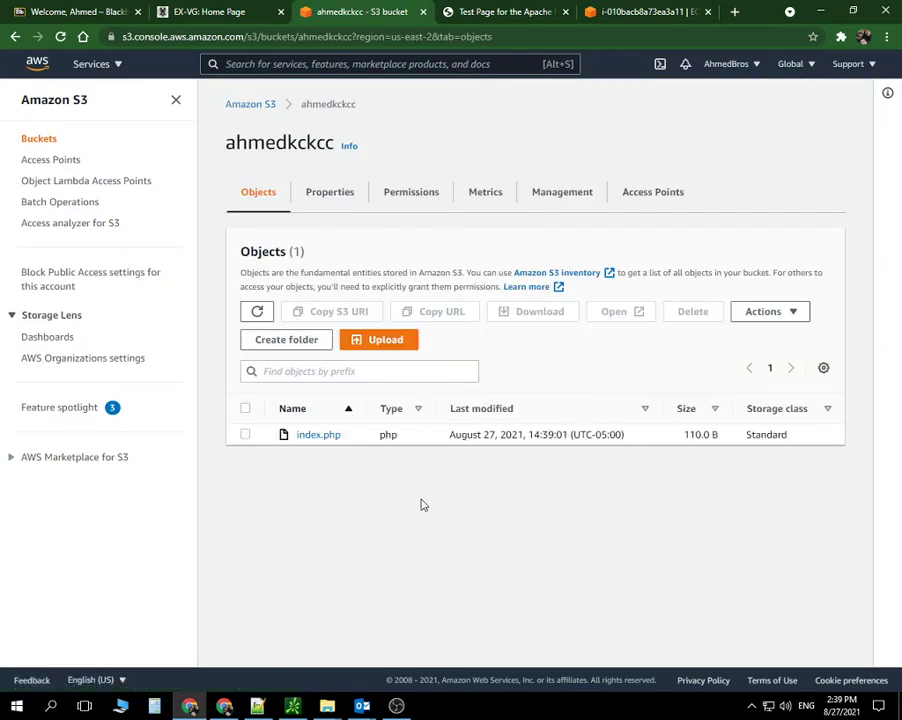
Step: Open the index.php object in the bucket and show its access permissions
click(312, 435)
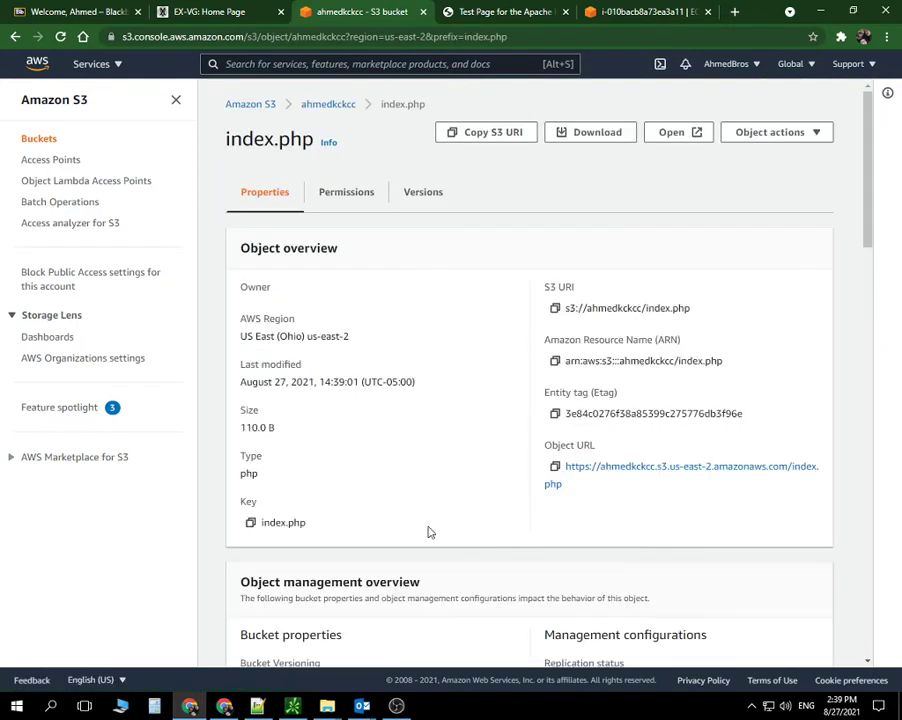
scroll(385, 532, down, 3)
scroll(390, 533, up, 4)
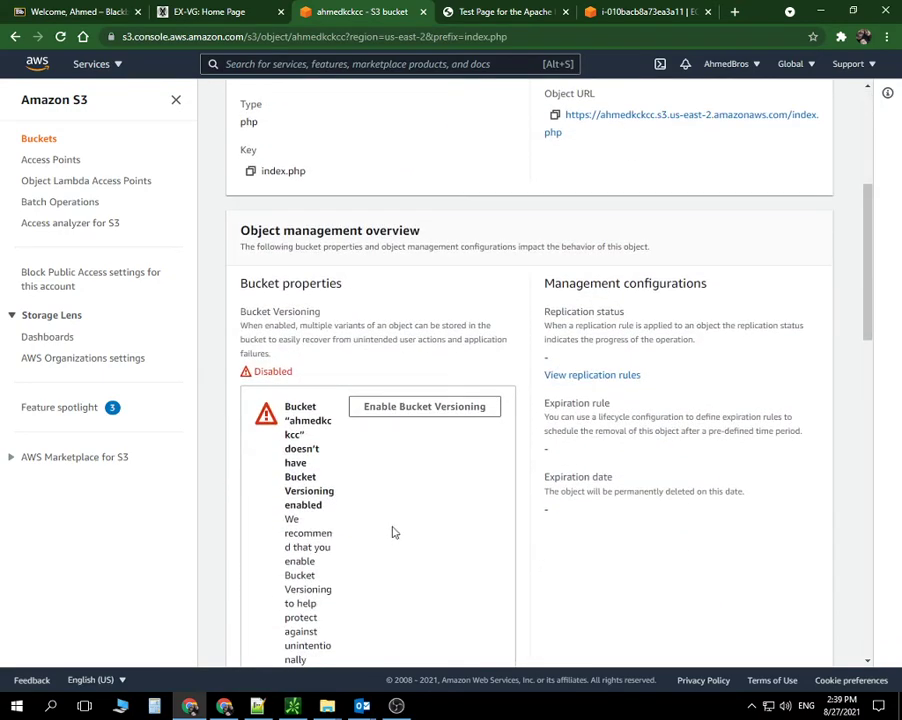
click(346, 196)
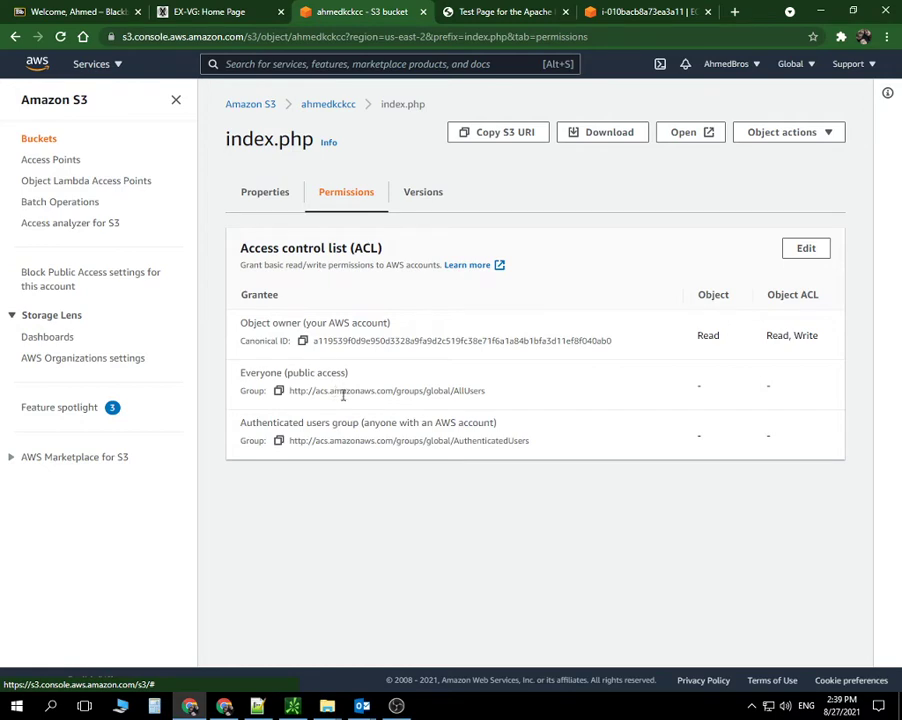
Step: Grant Everyone and the Authenticated users group read access to the index.php object and its ACL, acknowledge the effects, and save
click(810, 249)
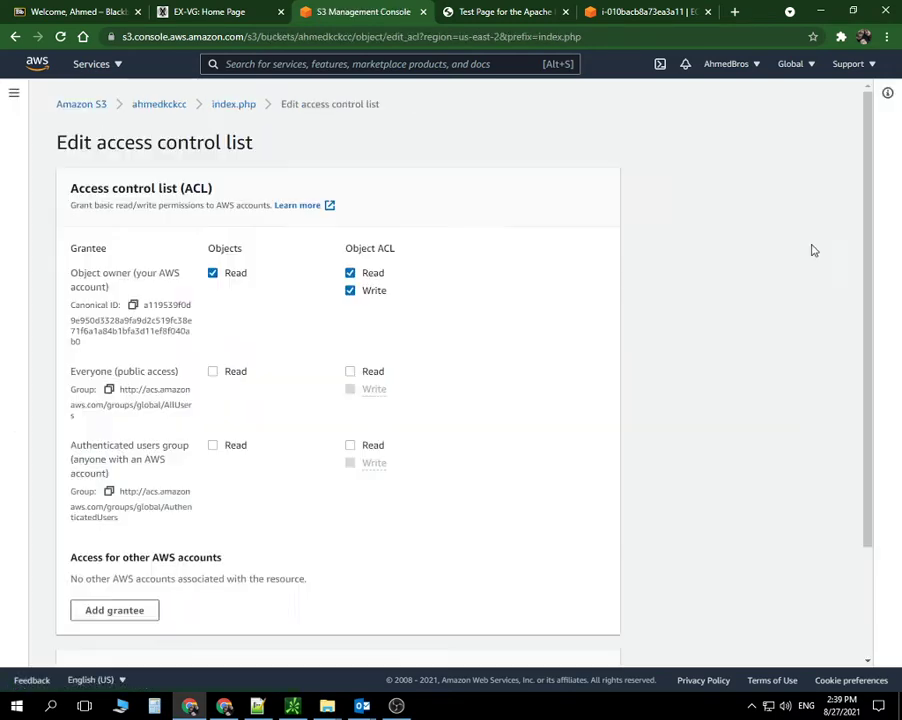
click(212, 371)
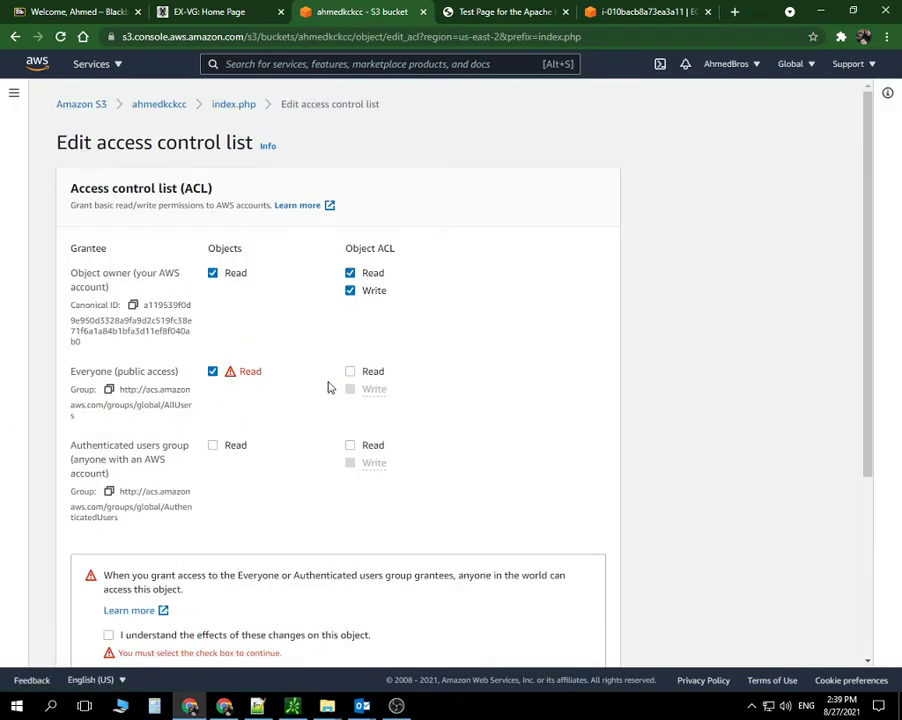
click(350, 371)
click(212, 445)
click(350, 445)
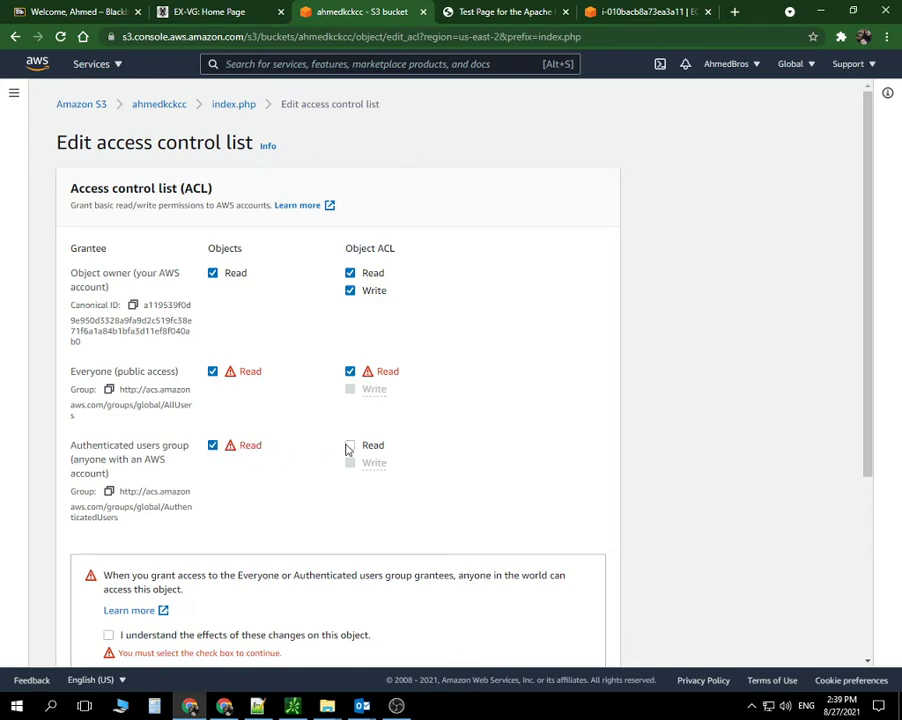
scroll(252, 520, down, 5)
click(108, 362)
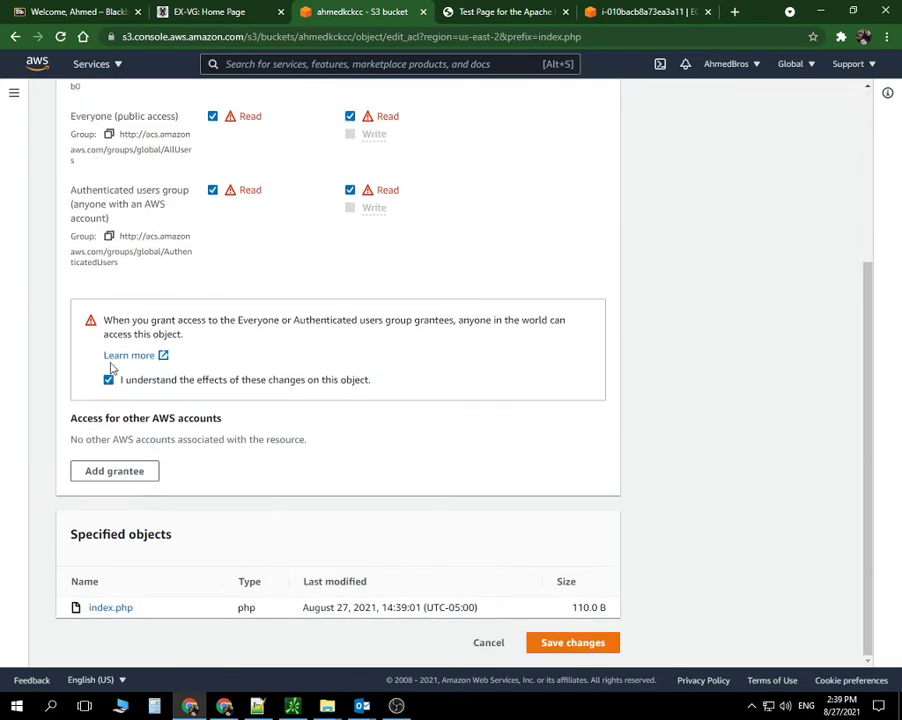
click(577, 644)
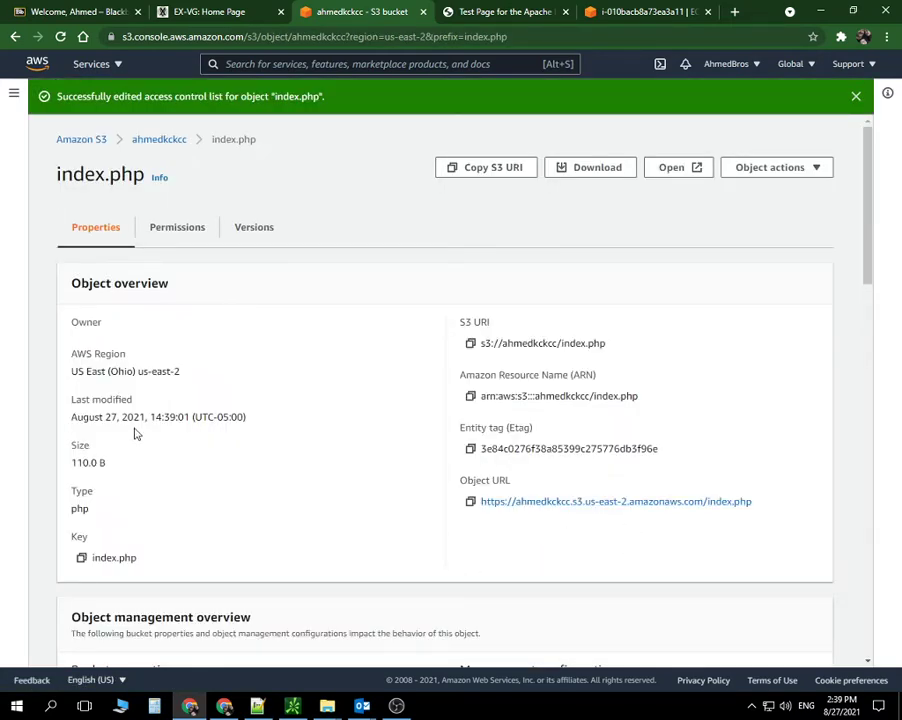
Step: Review the access control list of index.php and look through all of the object's properties
click(162, 227)
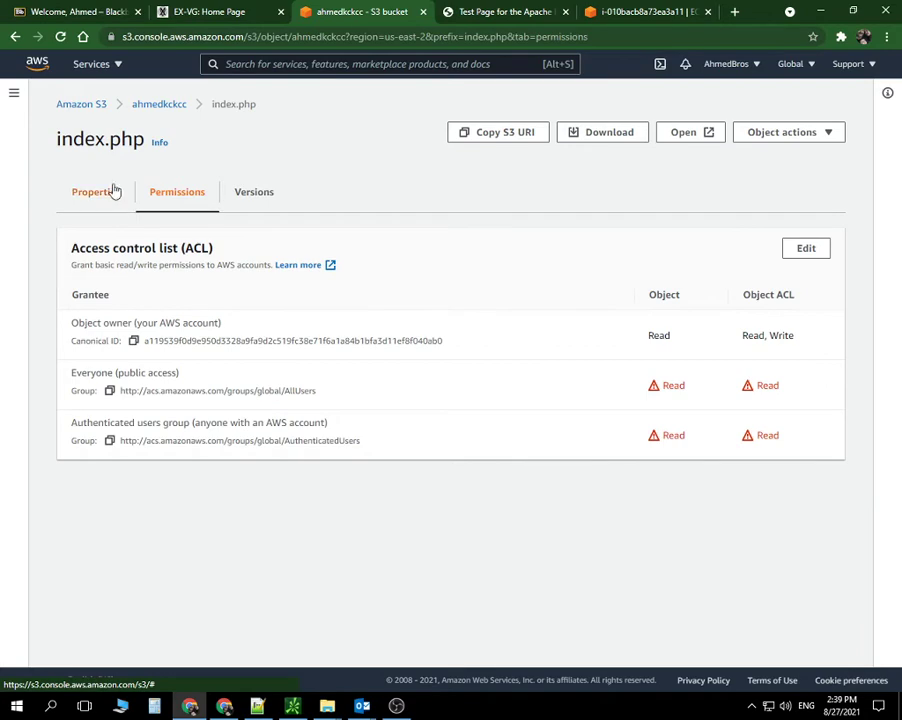
click(94, 201)
scroll(180, 386, down, 4)
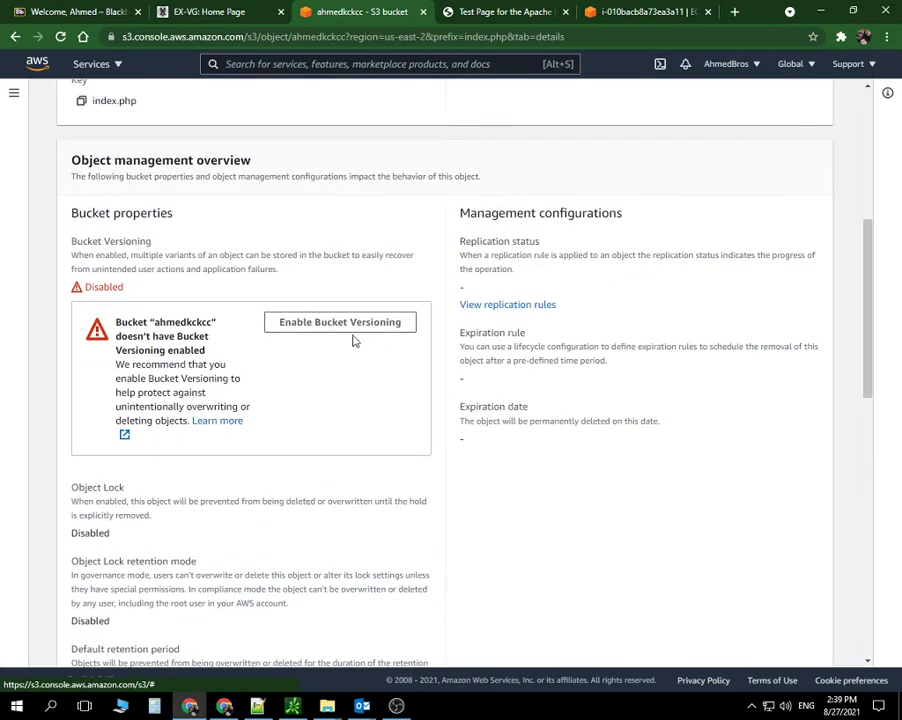
scroll(290, 448, down, 3)
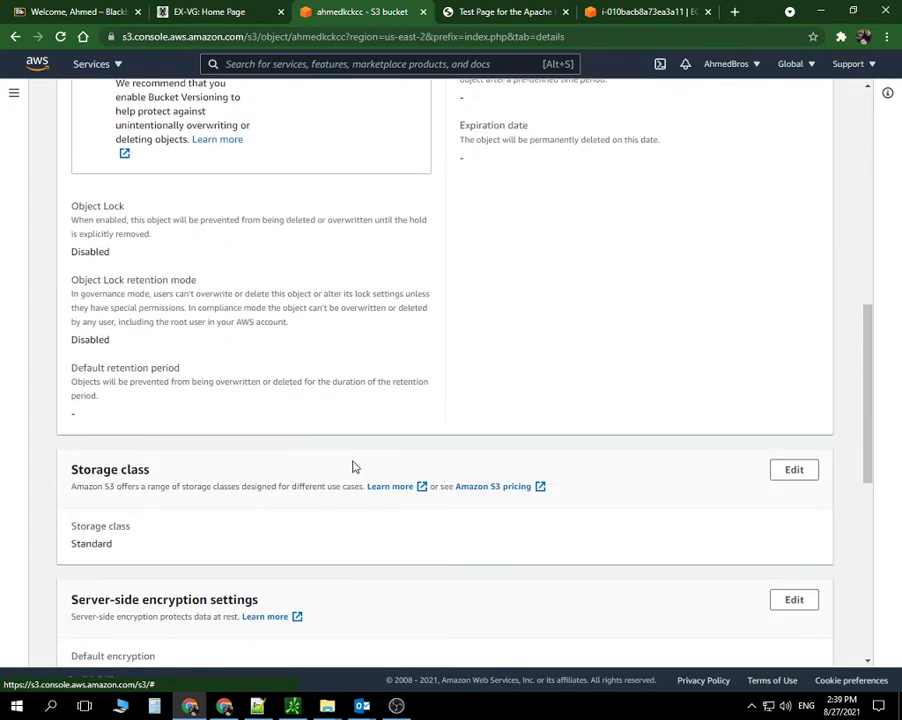
scroll(276, 434, down, 4)
scroll(200, 467, down, 2)
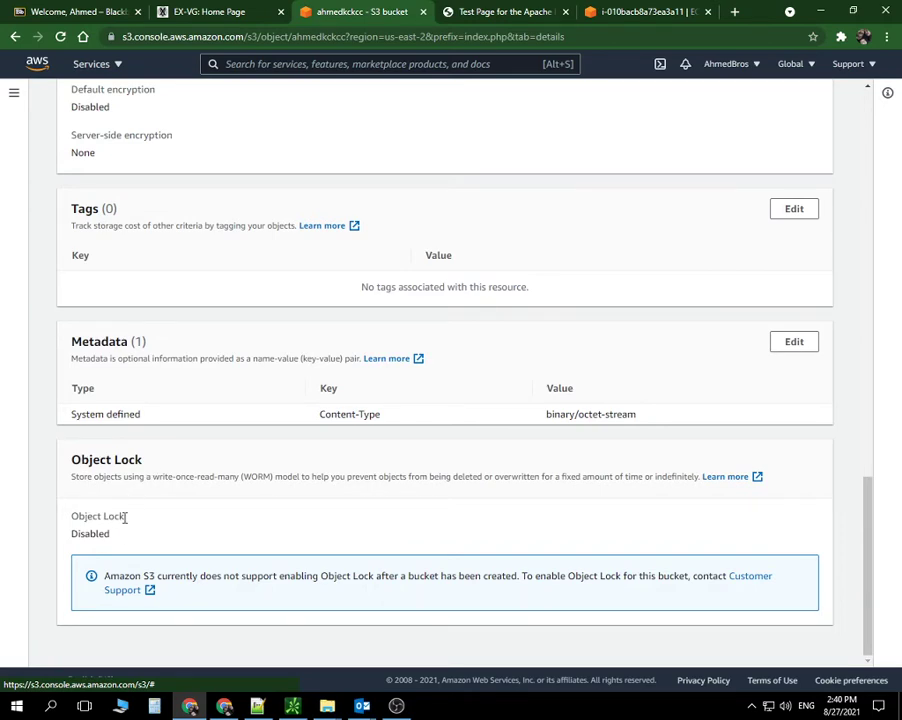
scroll(225, 508, up, 15)
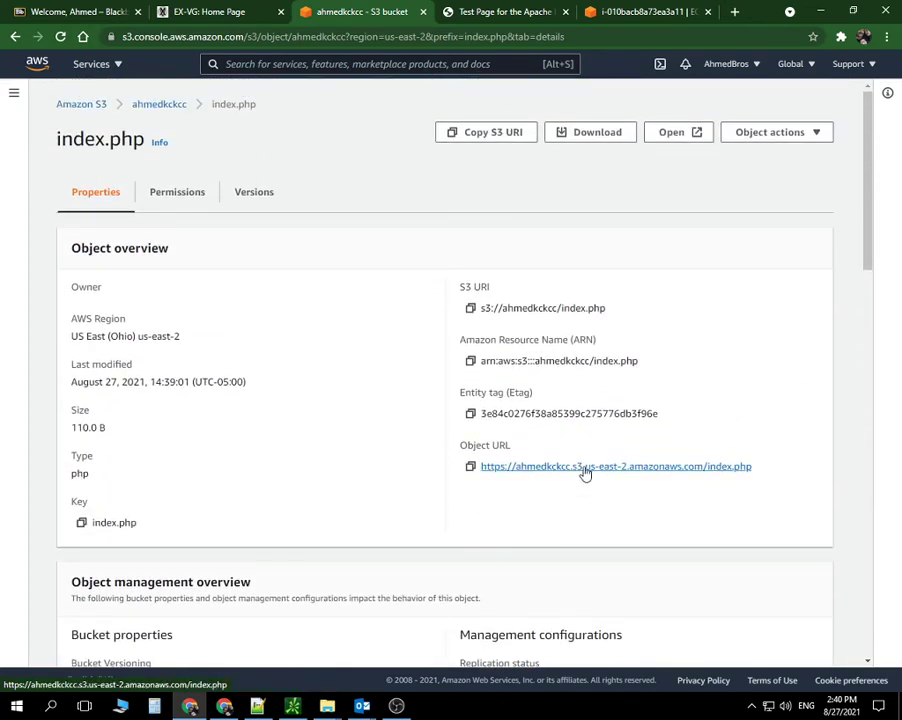
Step: Download index.php through its object URL, check the file's code in Notepad, and close it
click(585, 473)
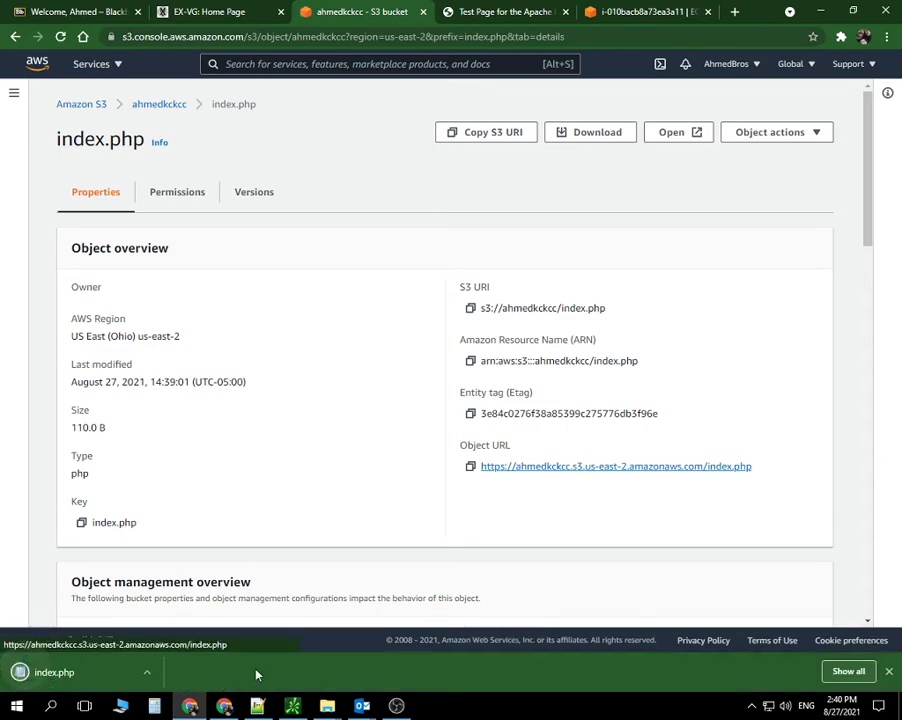
click(66, 677)
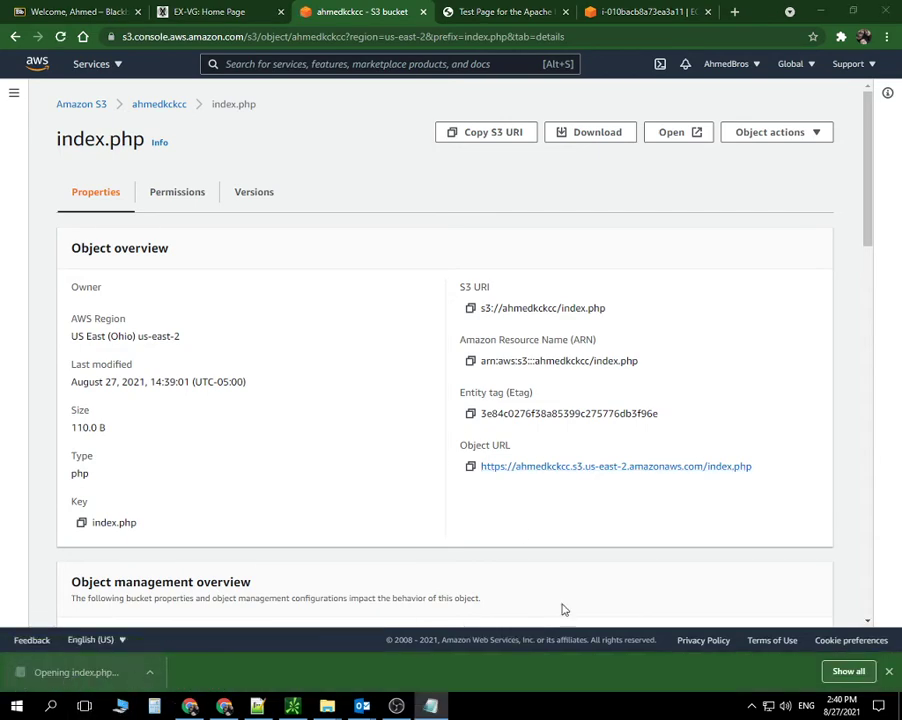
drag(900, 190, 314, 108)
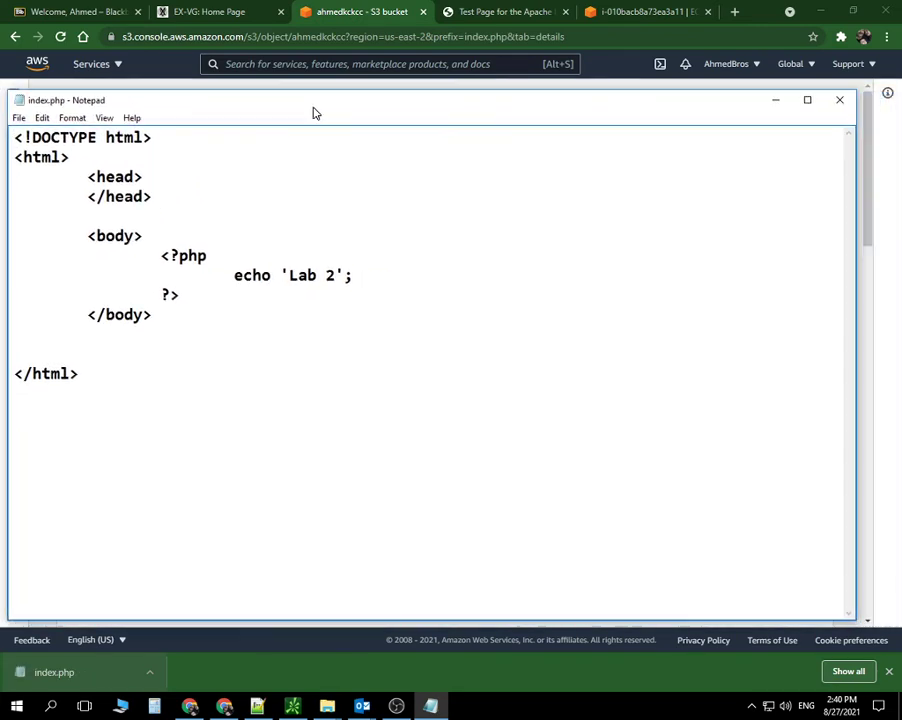
click(839, 100)
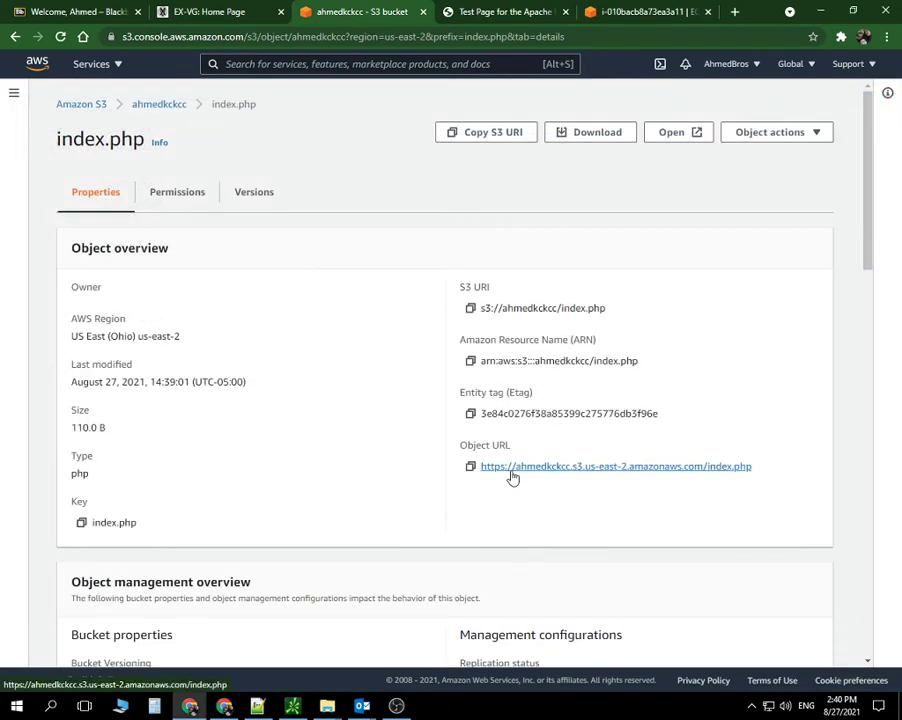
Step: Copy the object URL of index.php from its S3 properties
click(640, 11)
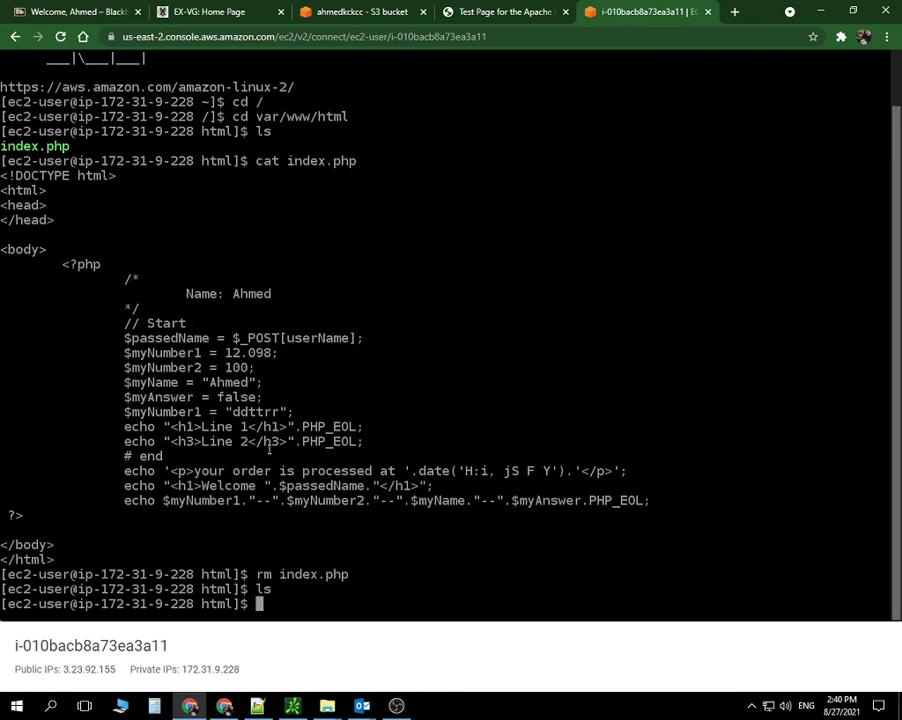
click(343, 9)
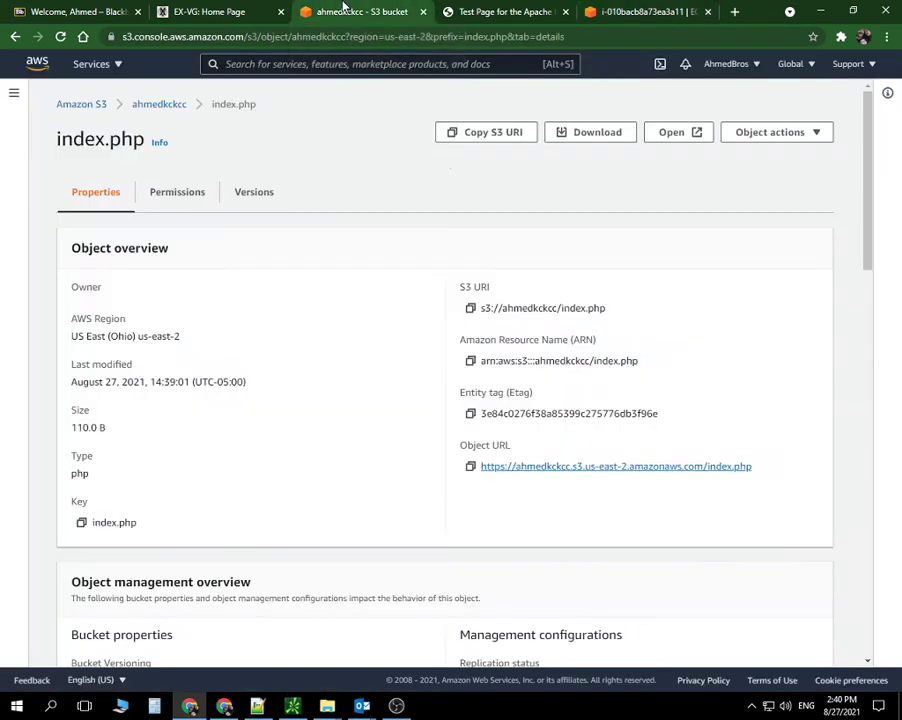
drag(755, 468, 477, 465)
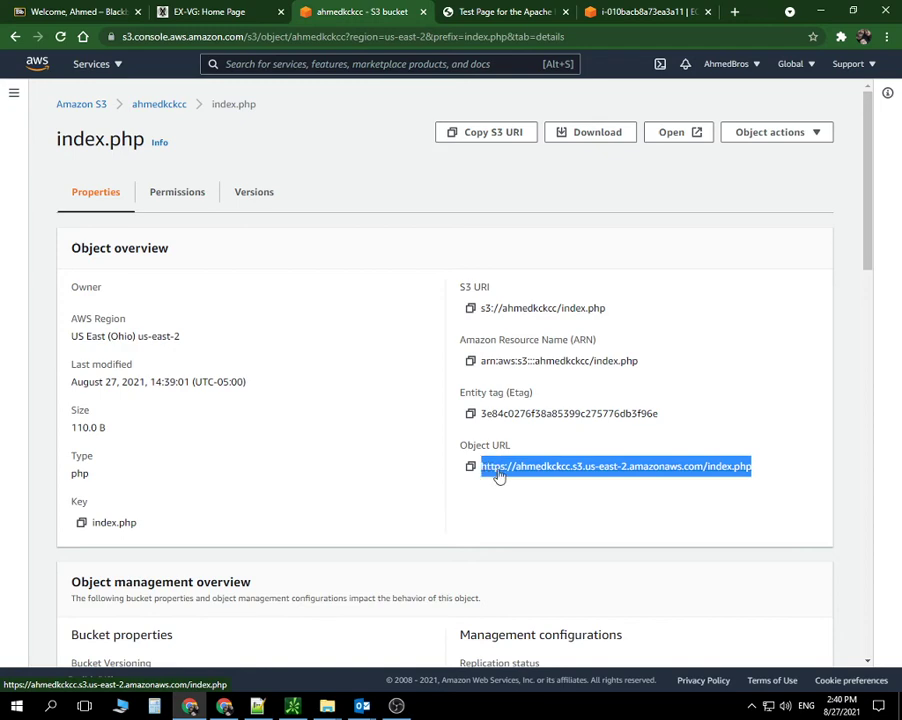
right_click(497, 474)
click(537, 597)
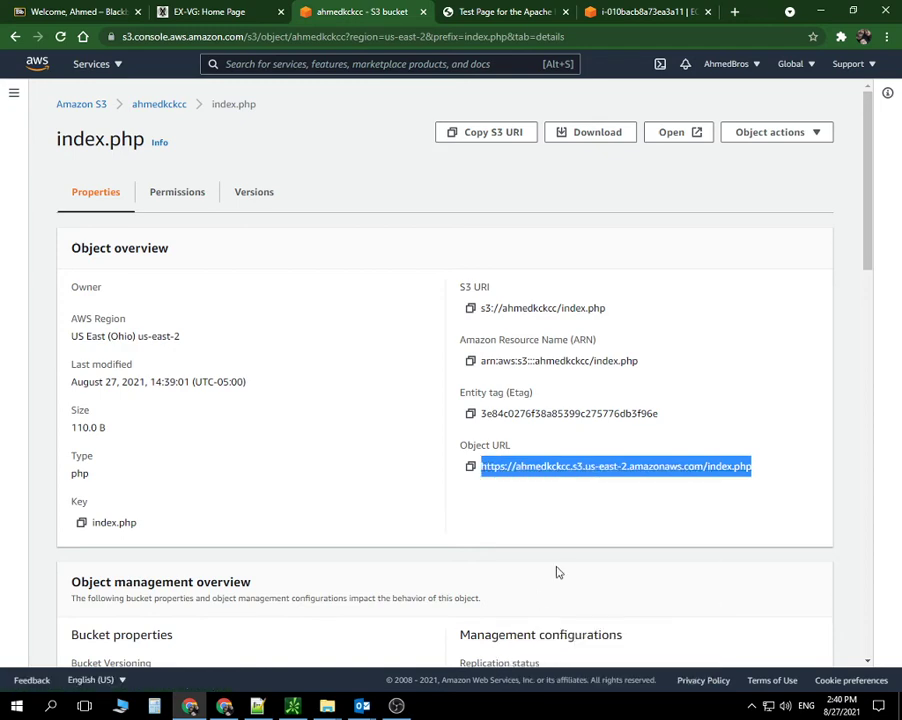
key(ctrl+Tab)
key(ctrl+Tab)
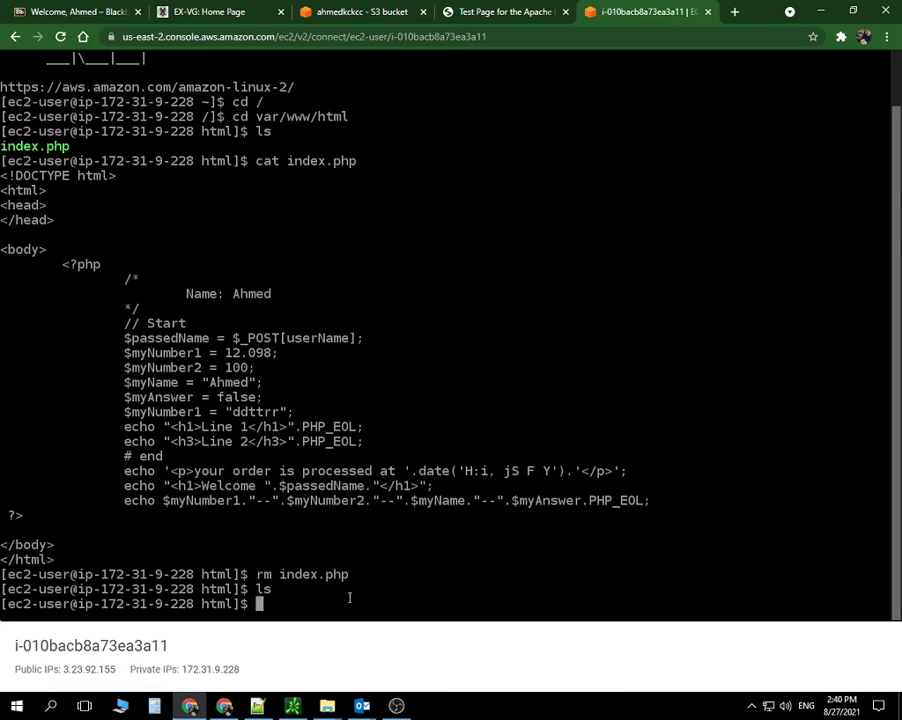
text(sudo wget)
key(ctrl+v)
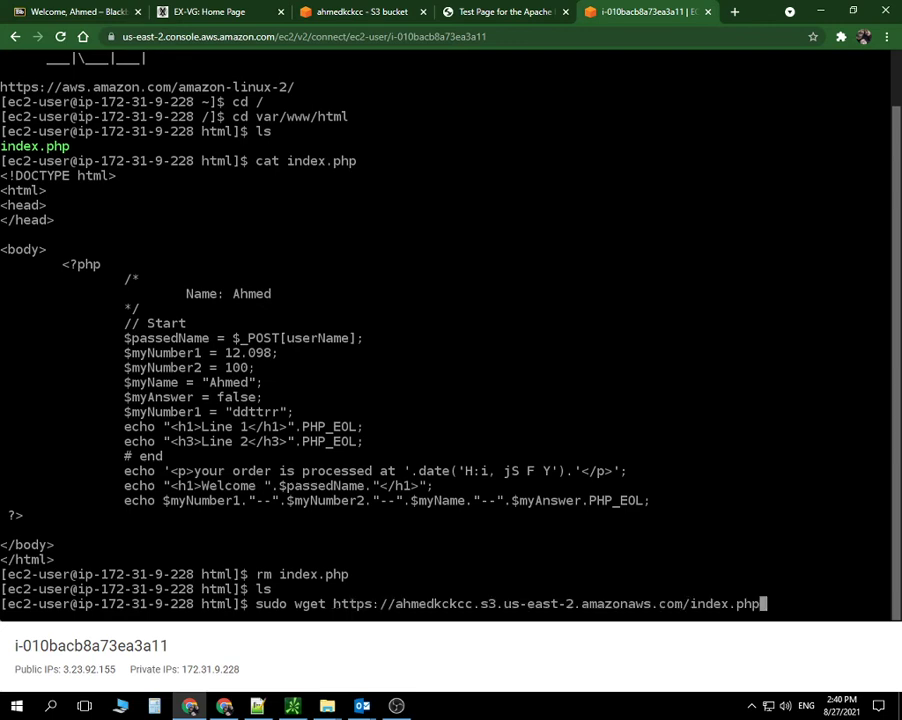
key(Return)
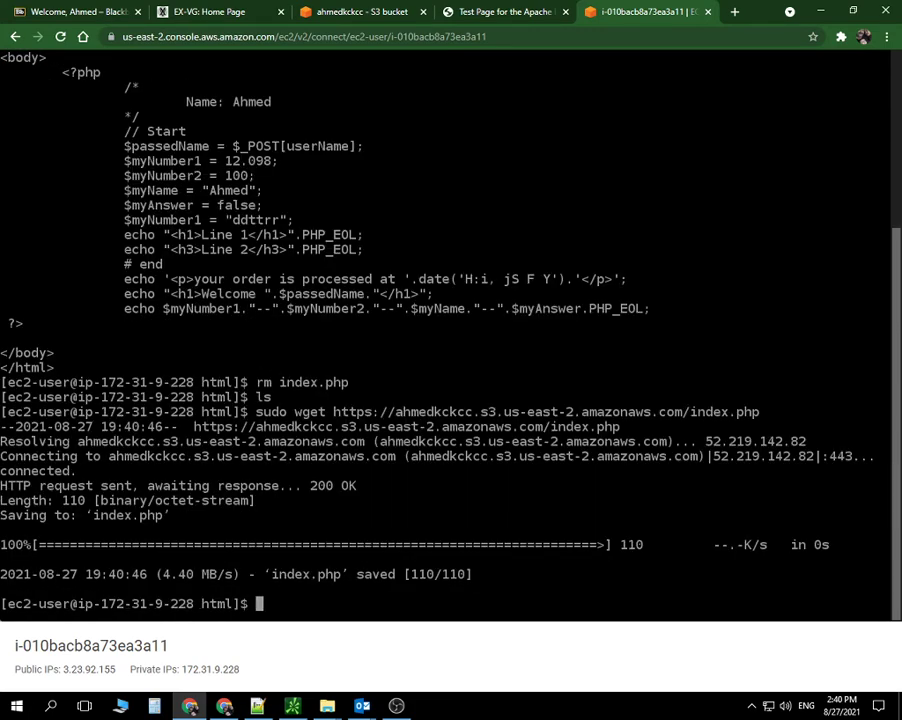
Step: List the html folder with ls and print the downloaded file using cat index.php
text(ls)
key(Return)
text(inde)
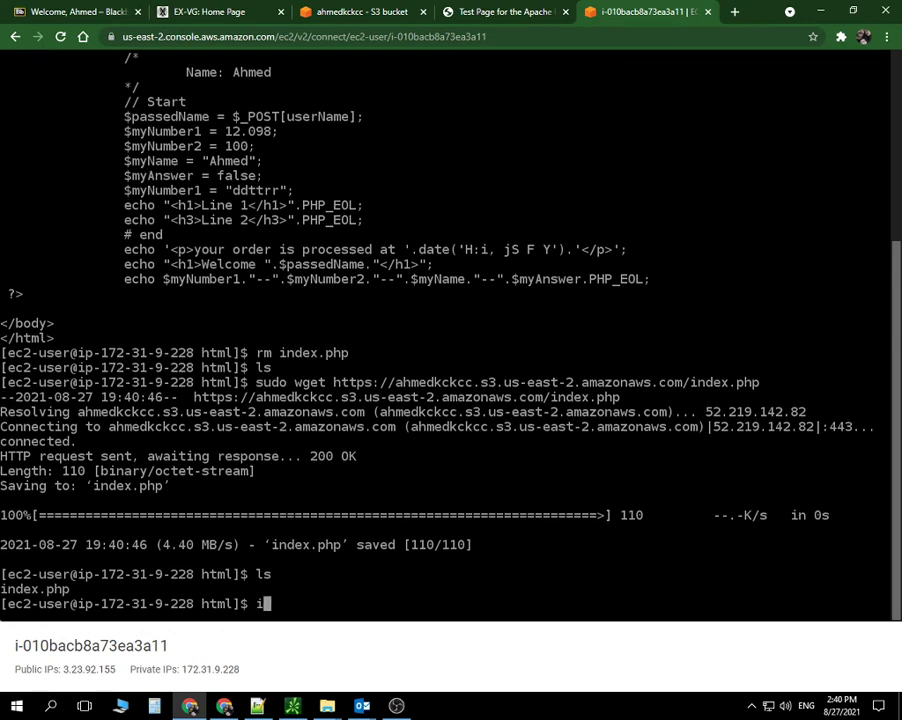
key(BackSpace)
key(BackSpace)
key(BackSpace)
key(BackSpace)
text(cat index.php)
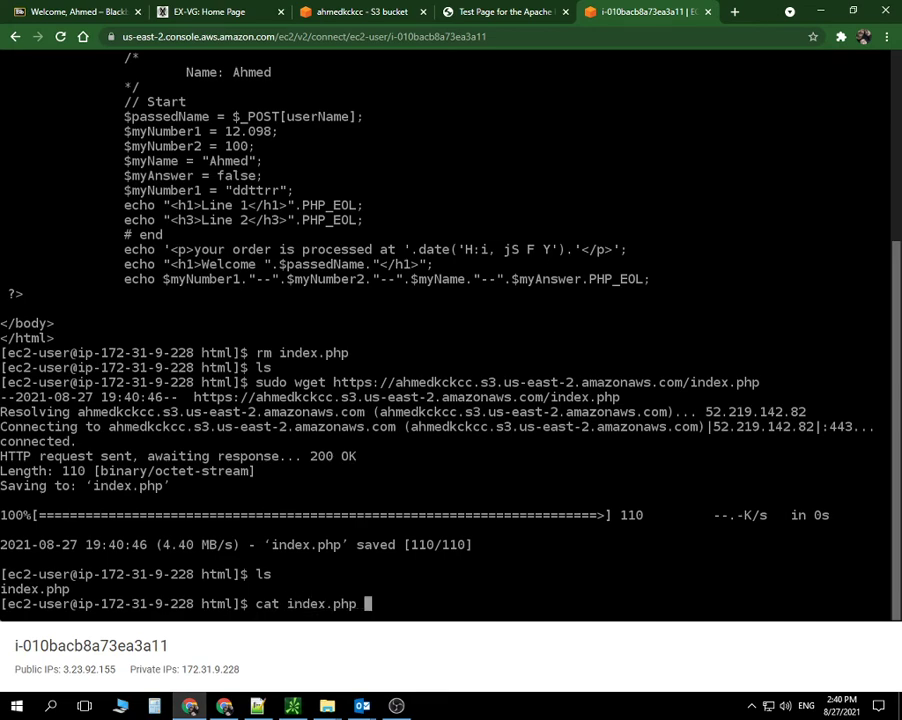
key(Return)
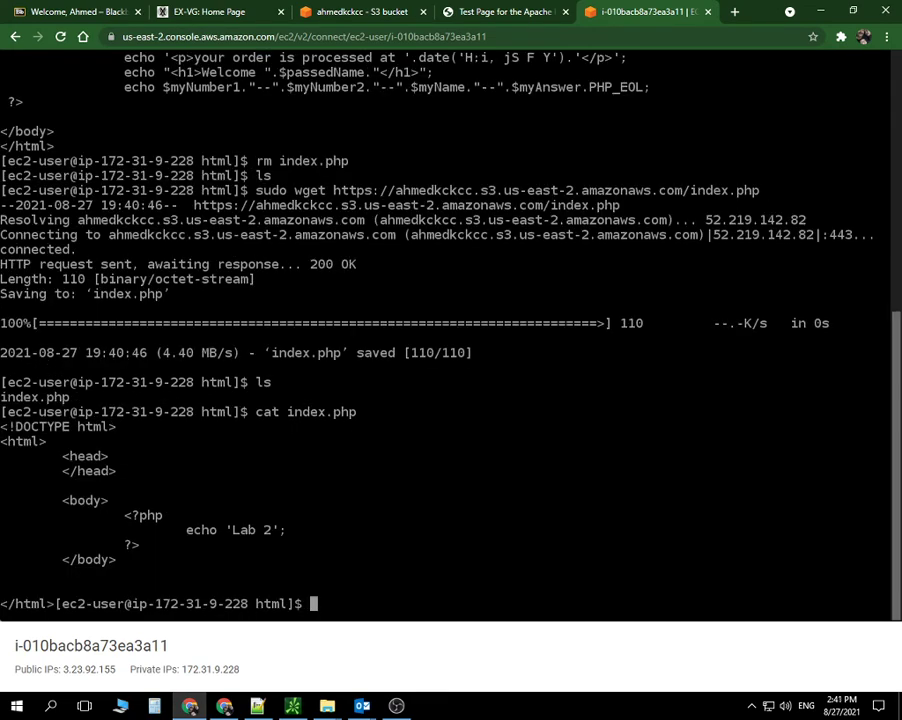
Step: List the html folder in detail with ls -al and examine the permission flags of index.php
text(ls -al)
key(Return)
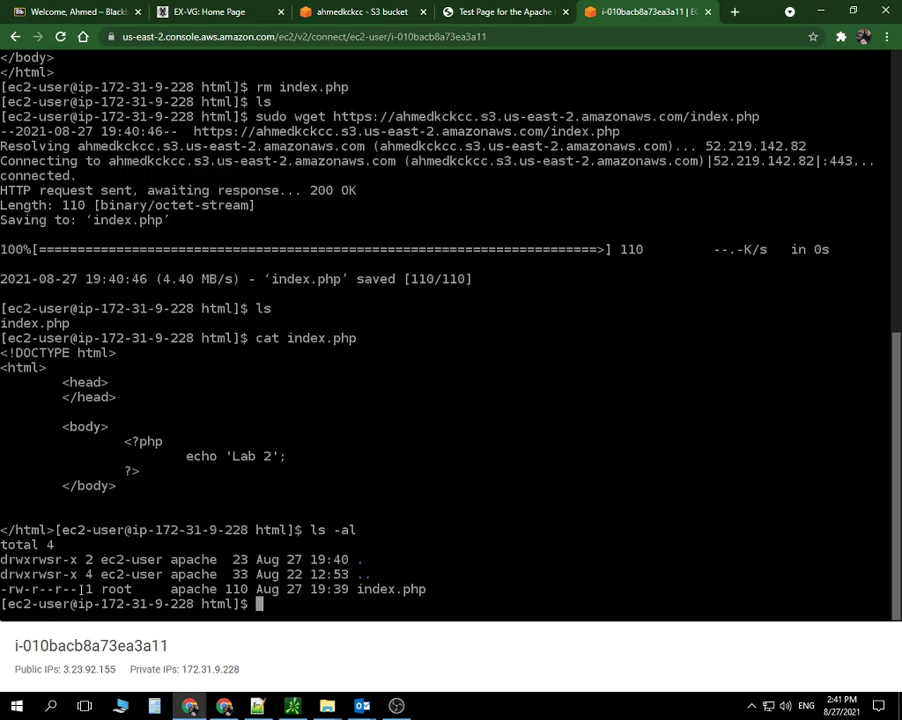
drag(79, 589, 4, 590)
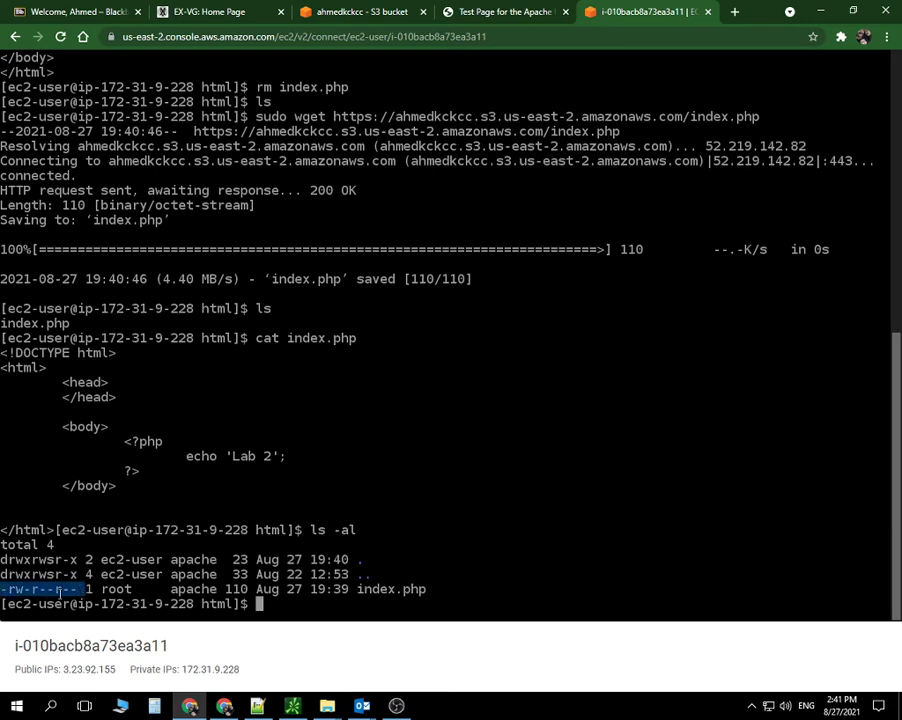
click(24, 589)
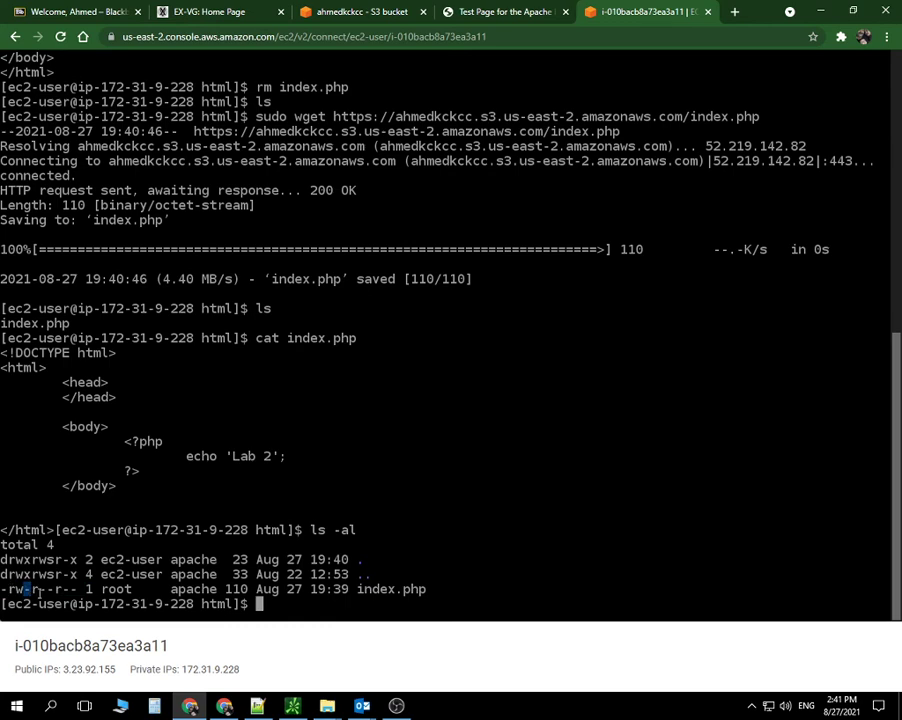
drag(33, 589, 64, 589)
Step: Go from S3 to the EC2 instances list, dismiss the welcome message, and select the running t2.micro instance
click(366, 11)
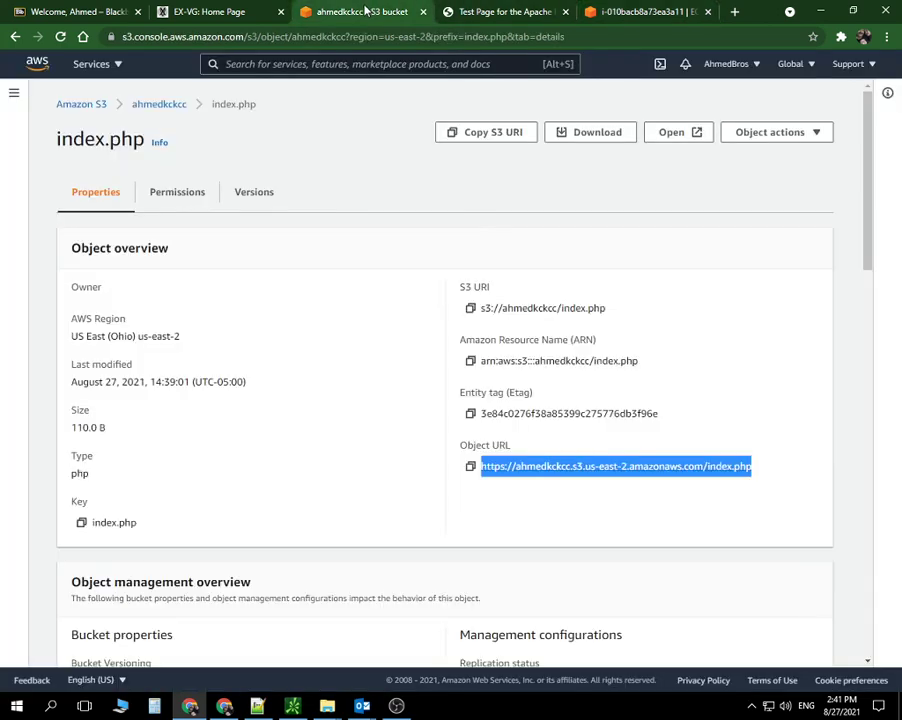
click(91, 63)
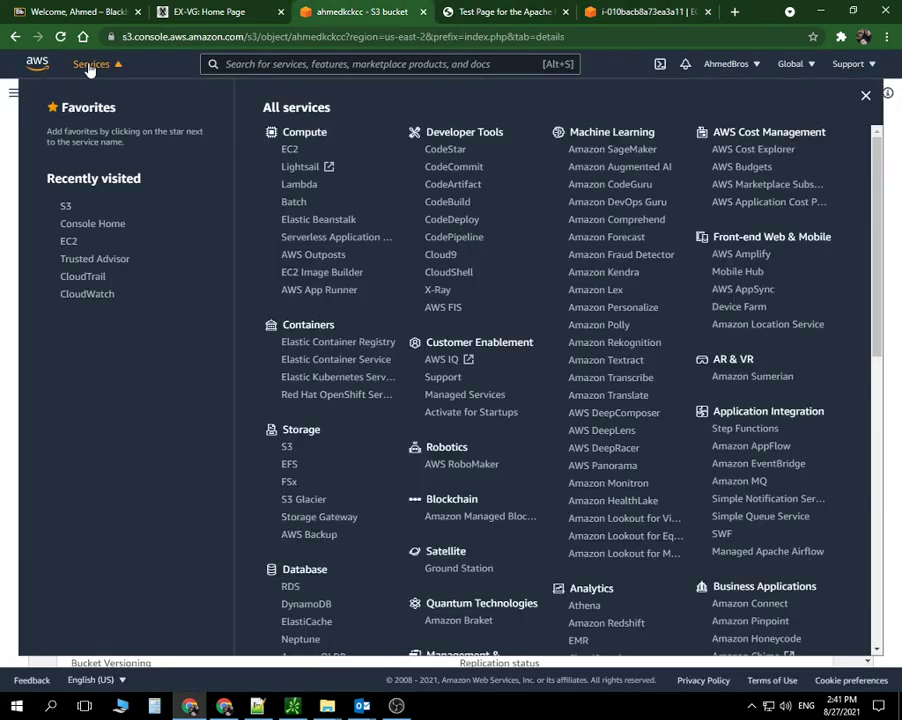
click(291, 149)
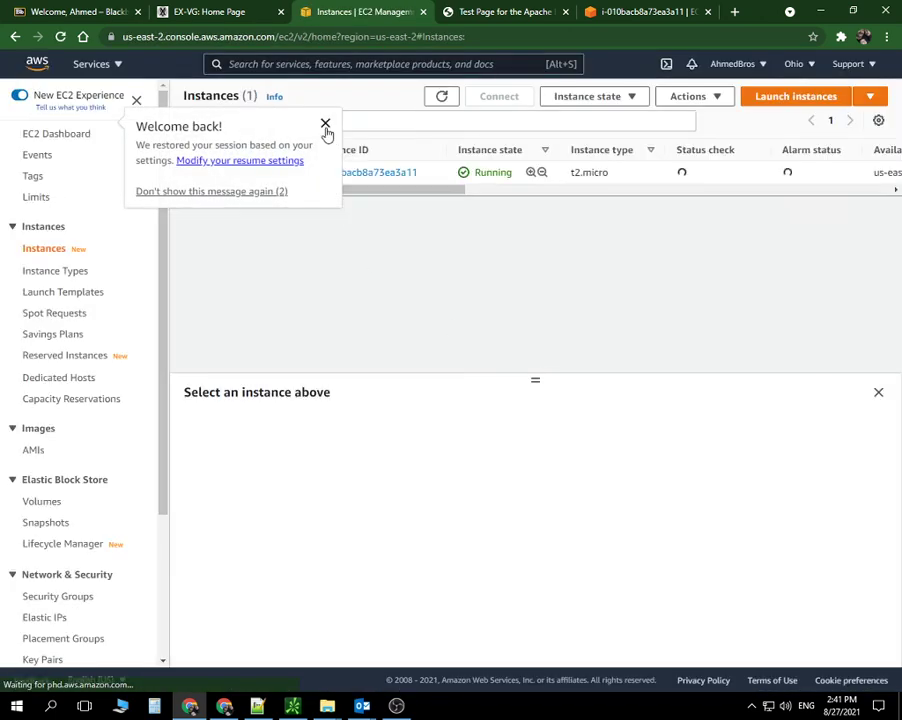
click(323, 124)
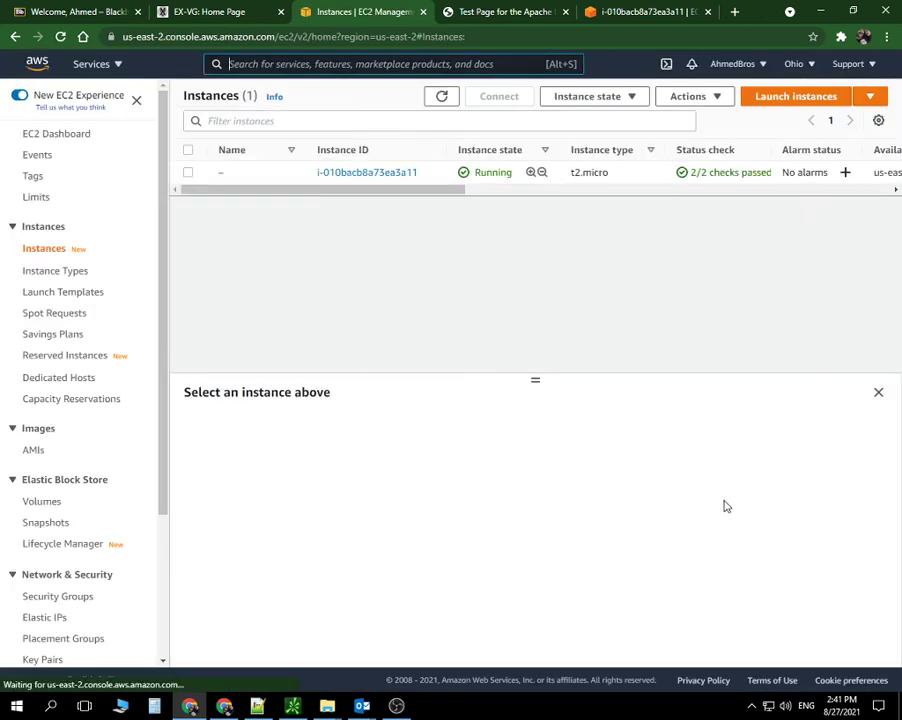
click(190, 176)
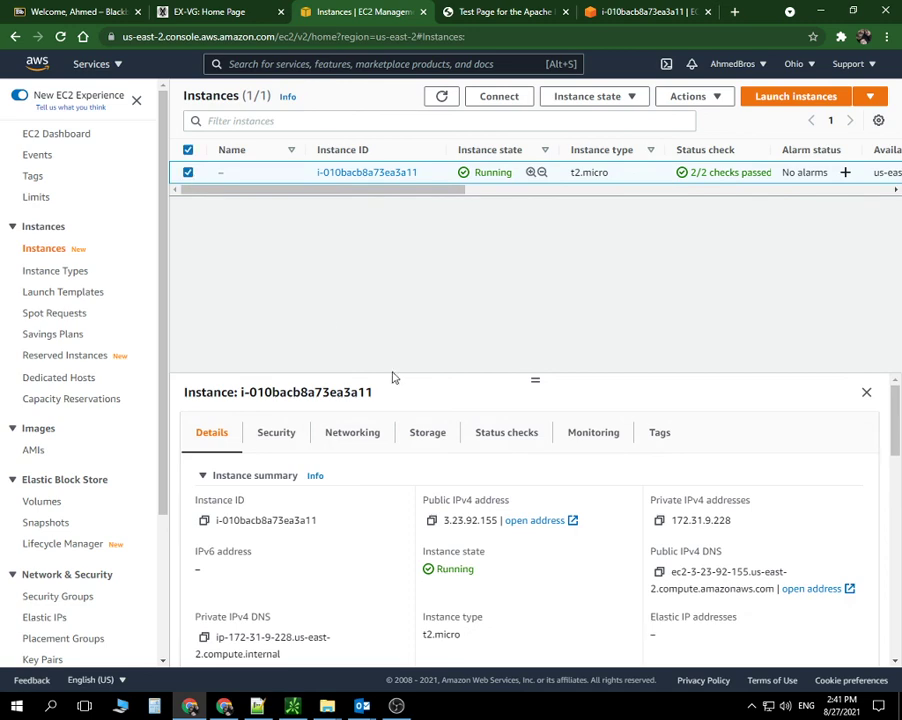
Step: Open the instance's public IPv4 DNS address in a new browser tab and check the text of the served page
drag(771, 588, 675, 584)
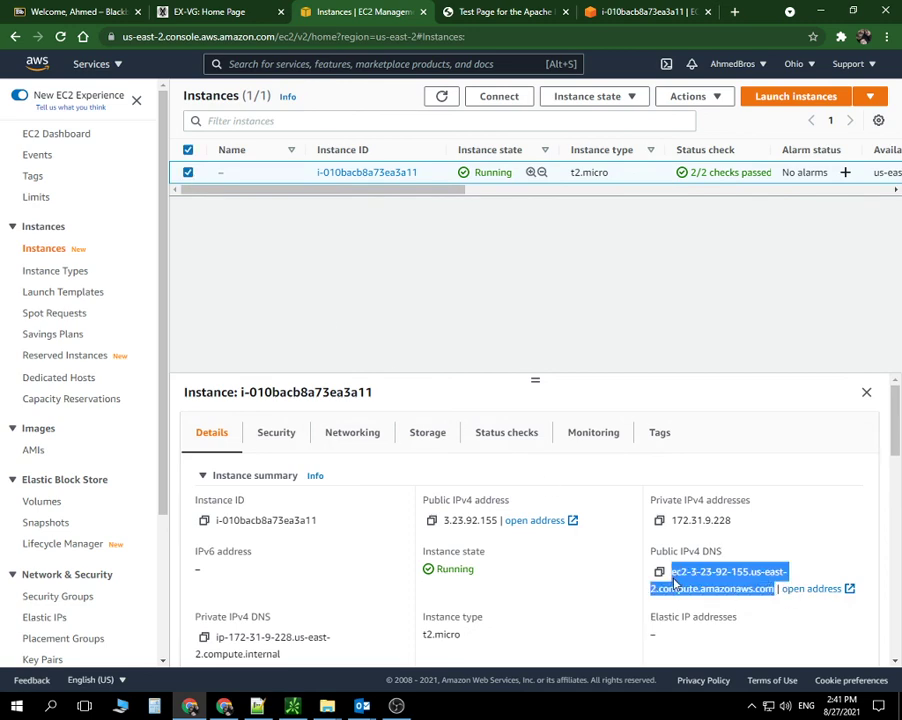
right_click(700, 577)
click(690, 503)
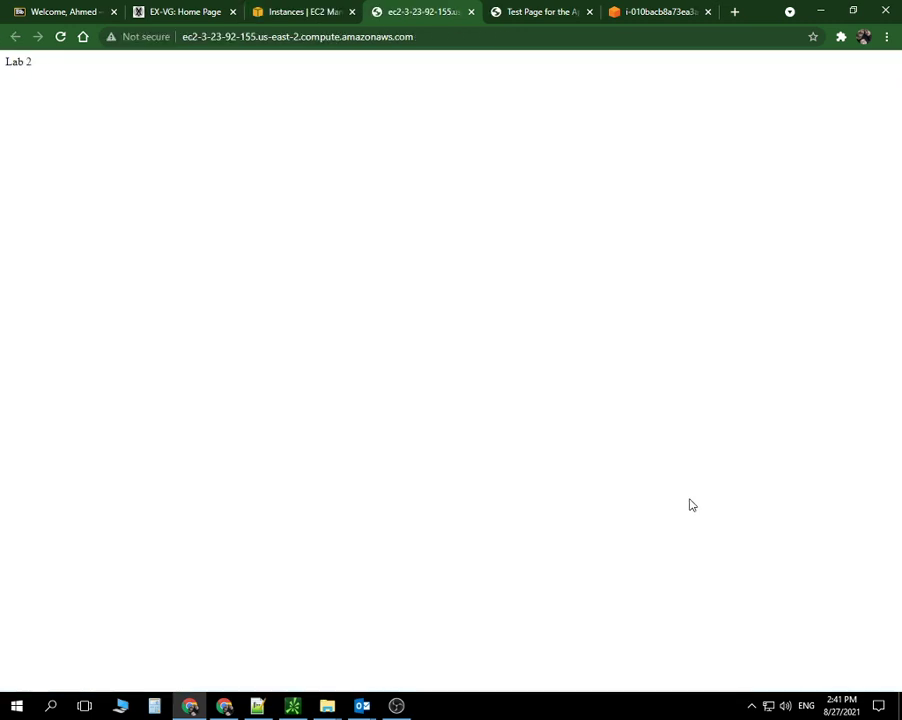
drag(32, 63, 2, 64)
click(636, 11)
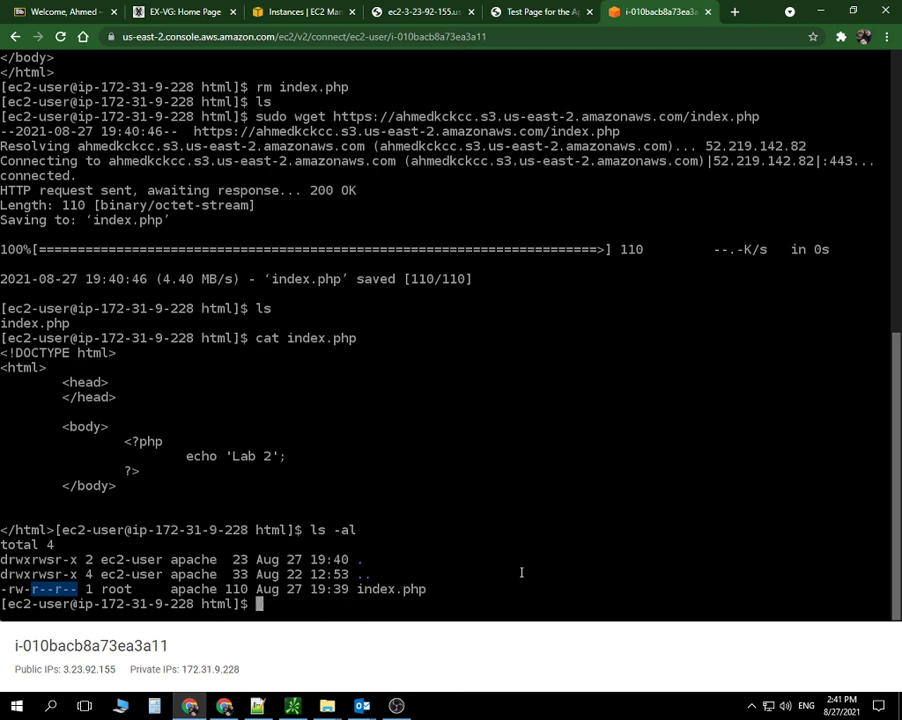
click(420, 11)
click(306, 11)
click(401, 11)
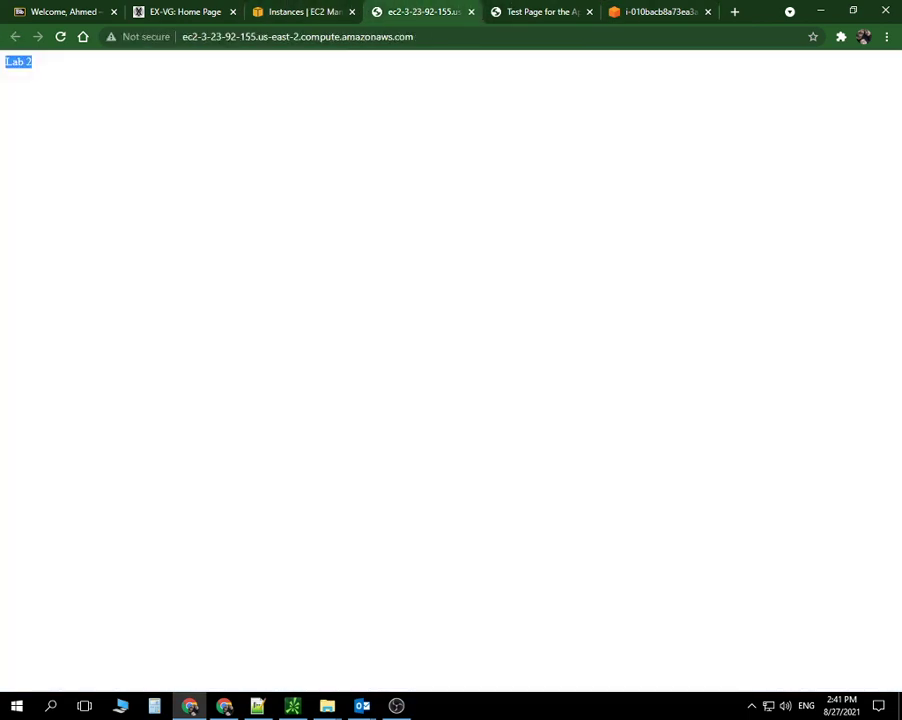